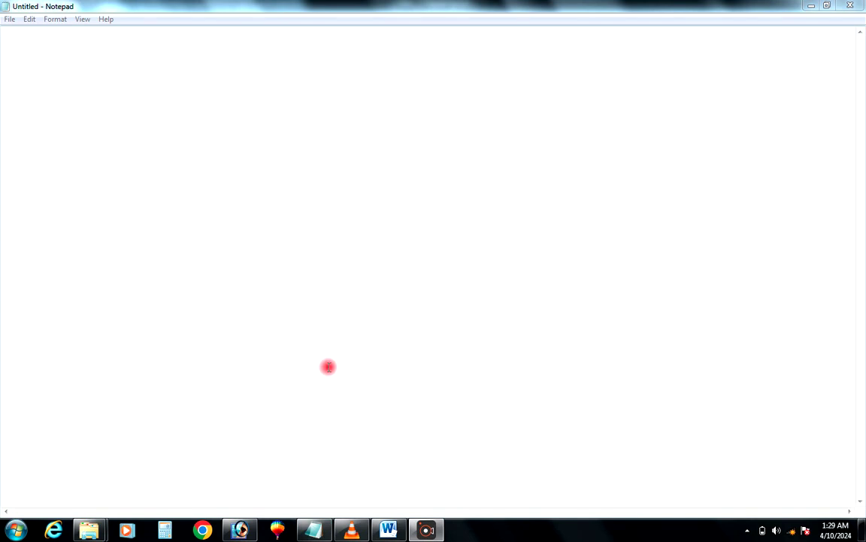
Type the caption about editing the map in Adobe Photoshop to avoid plagiarism into the blank Notepad page.
left_click(338, 275)
type("t")
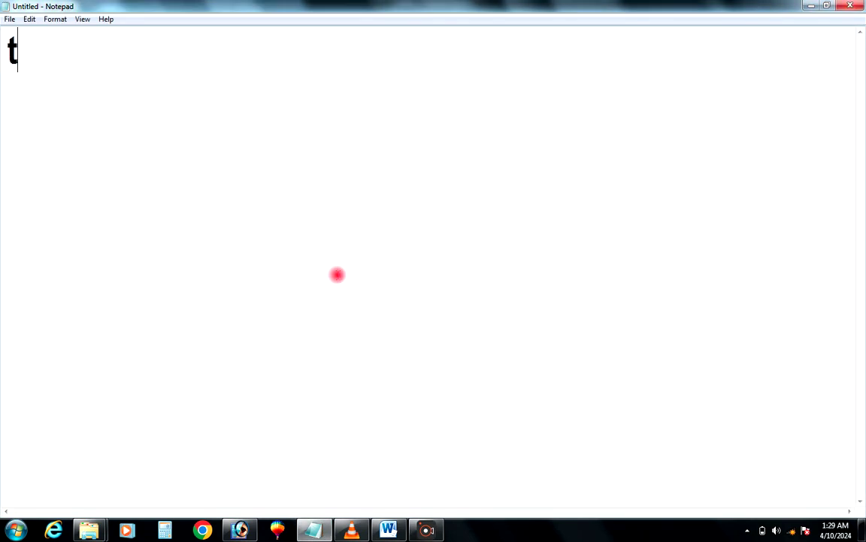
type("oday we")
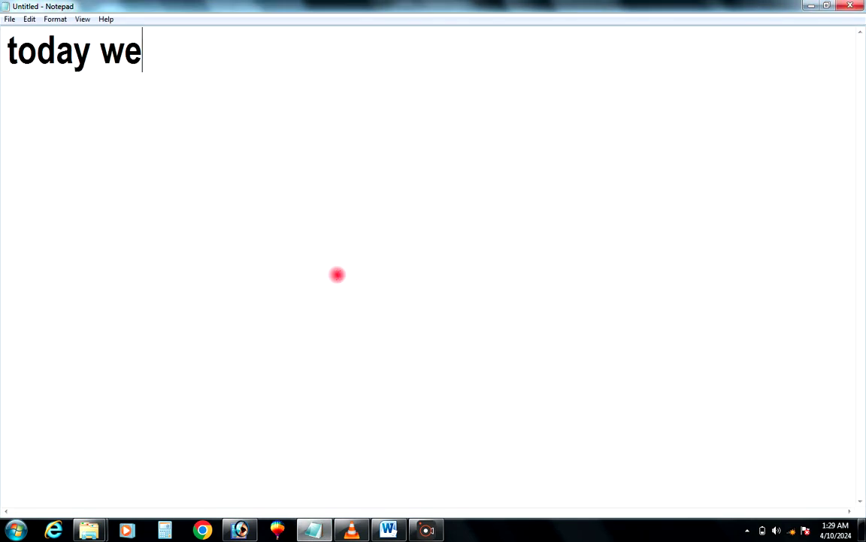
type(" are sim")
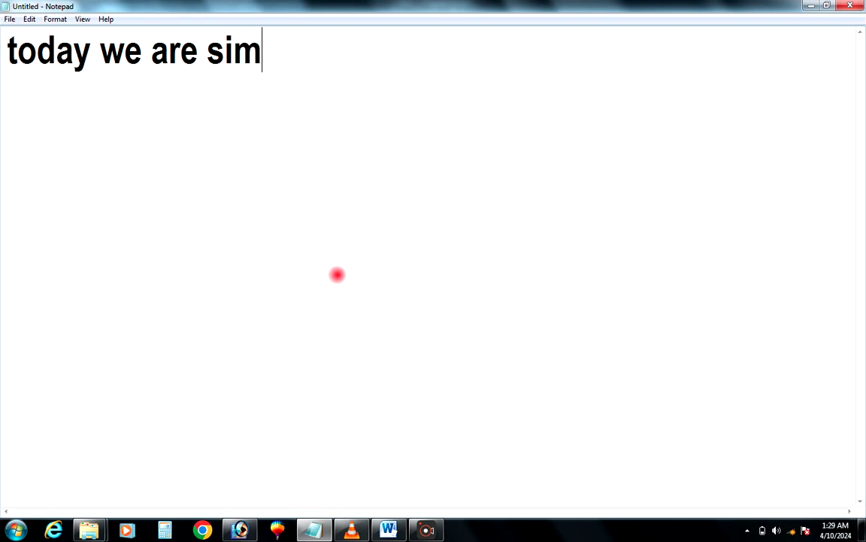
type("ply edi")
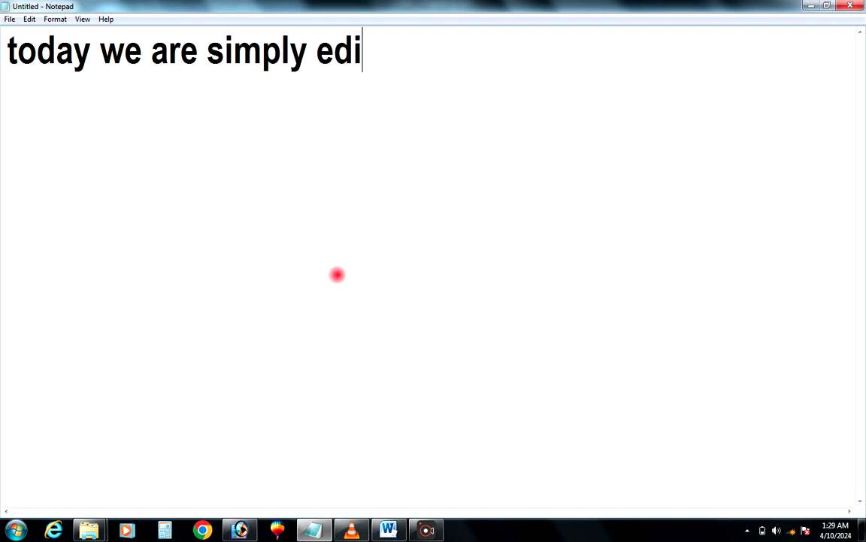
type("ting t")
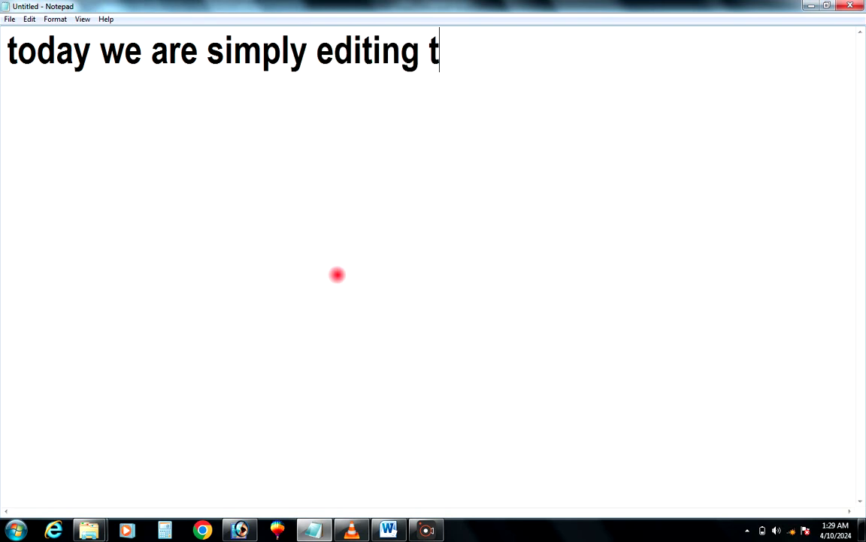
type("he map ")
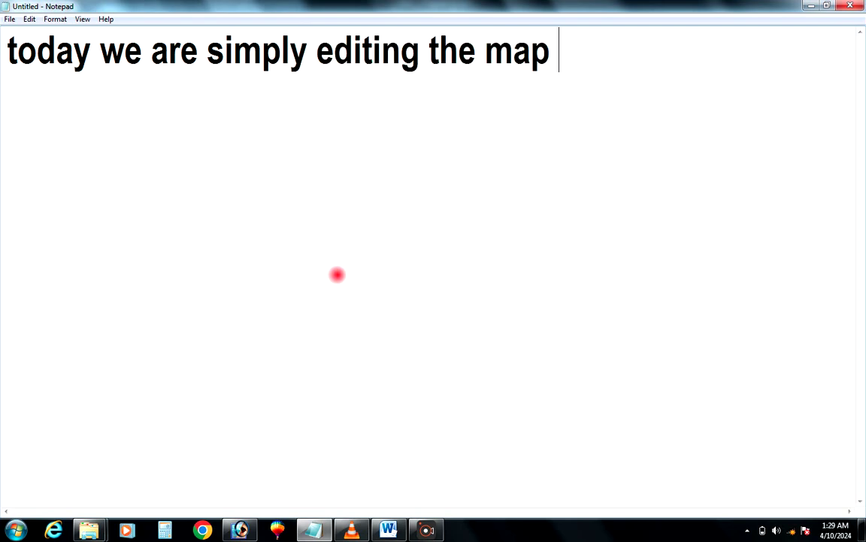
type("to avo")
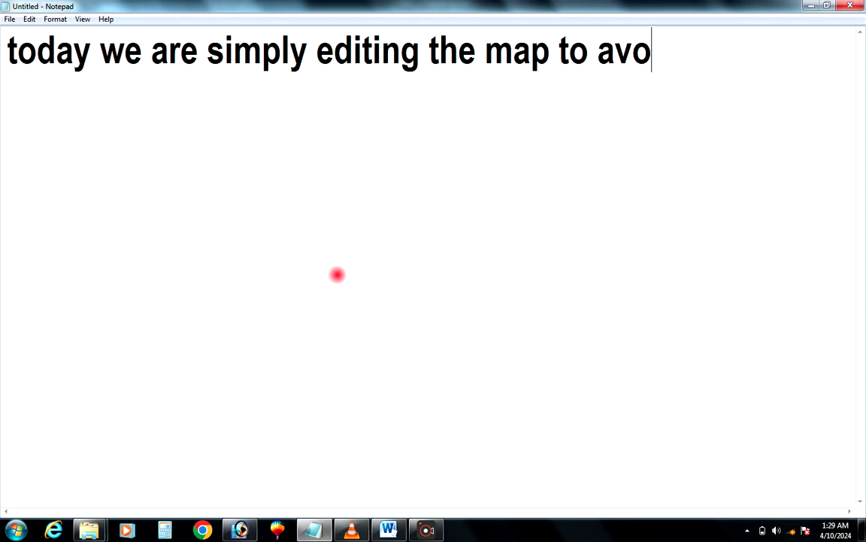
type("id p")
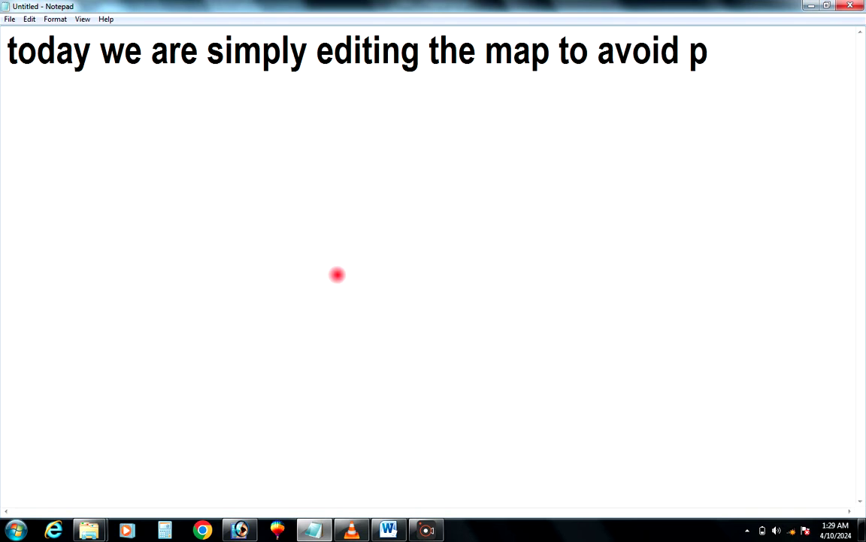
type("lagia")
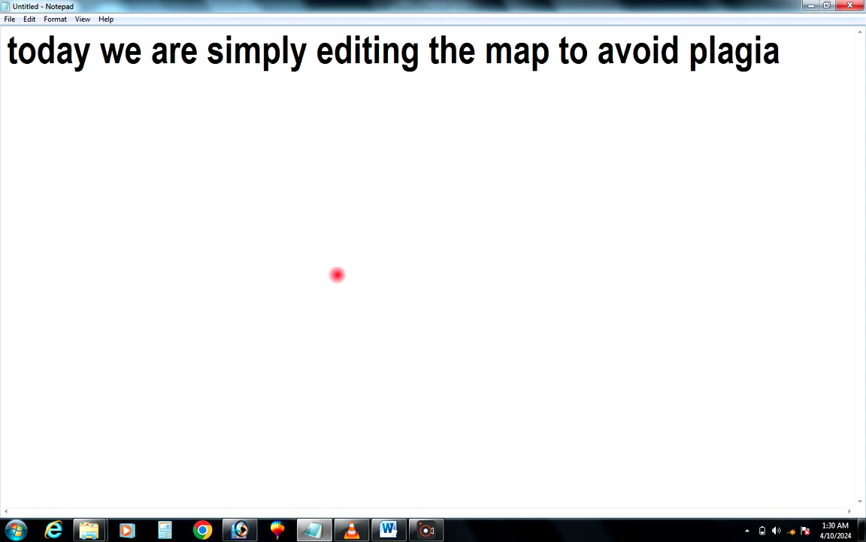
type("rism")
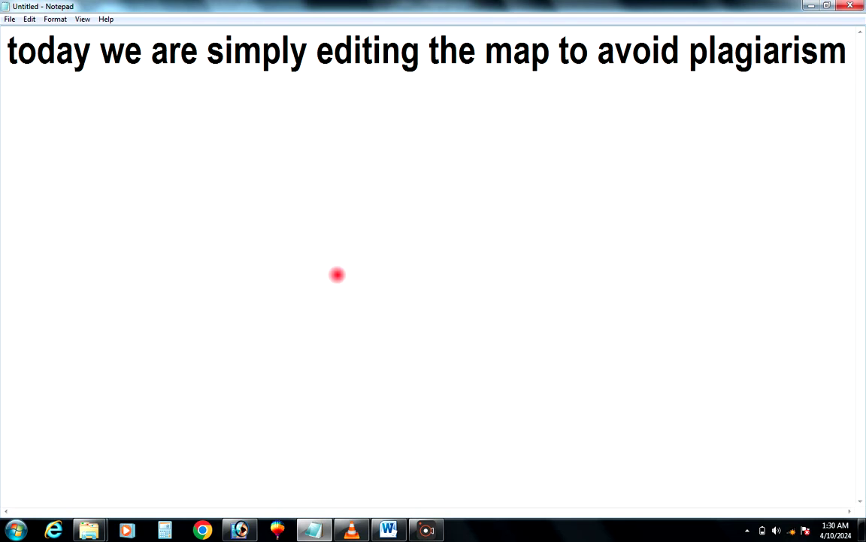
type(" i")
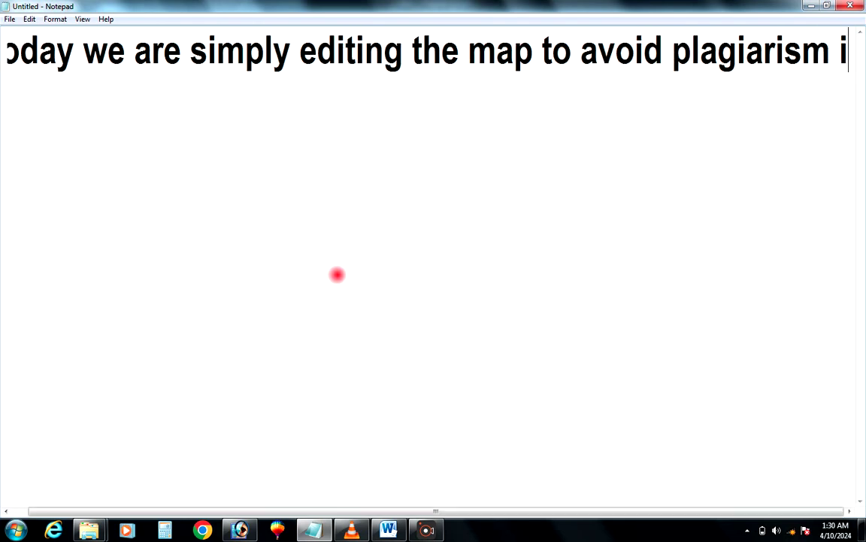
type("n ado")
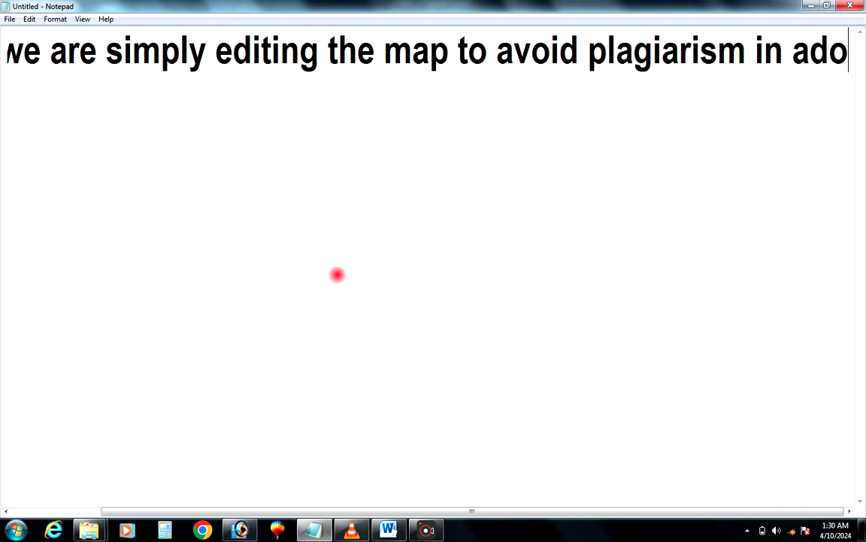
type("be pho")
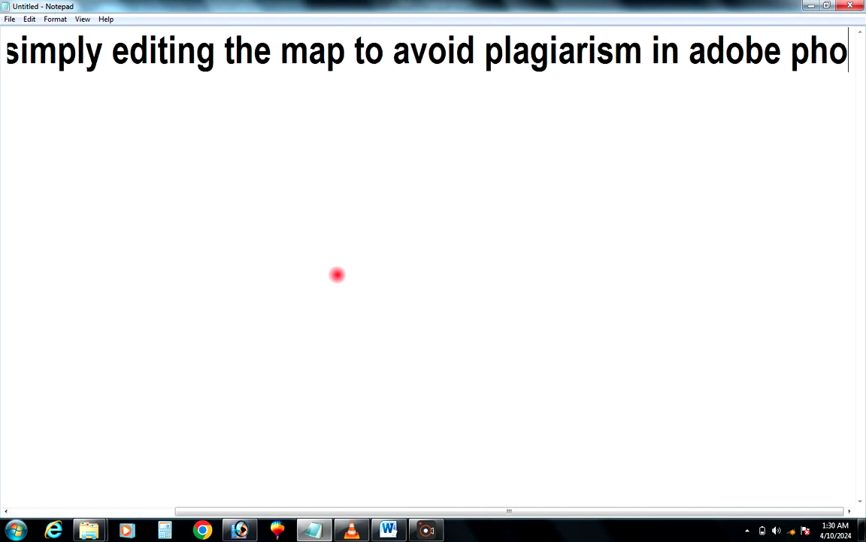
type("os")
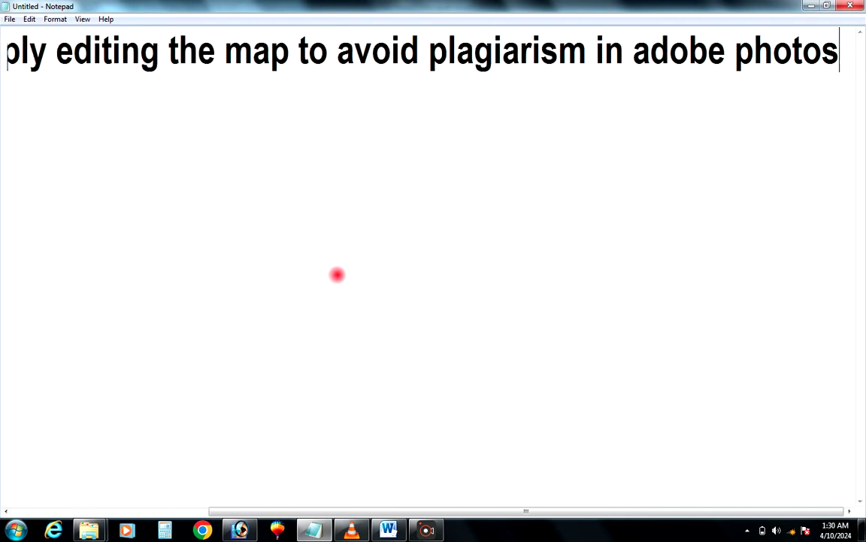
type("jhop")
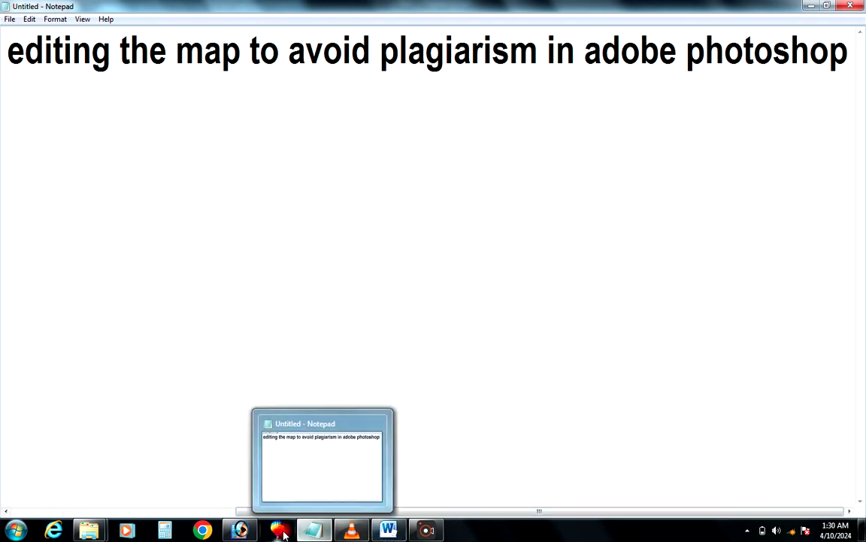
Open map 3 from the MAPS2 folder in Photoshop and move its window down and right.
left_click(239, 531)
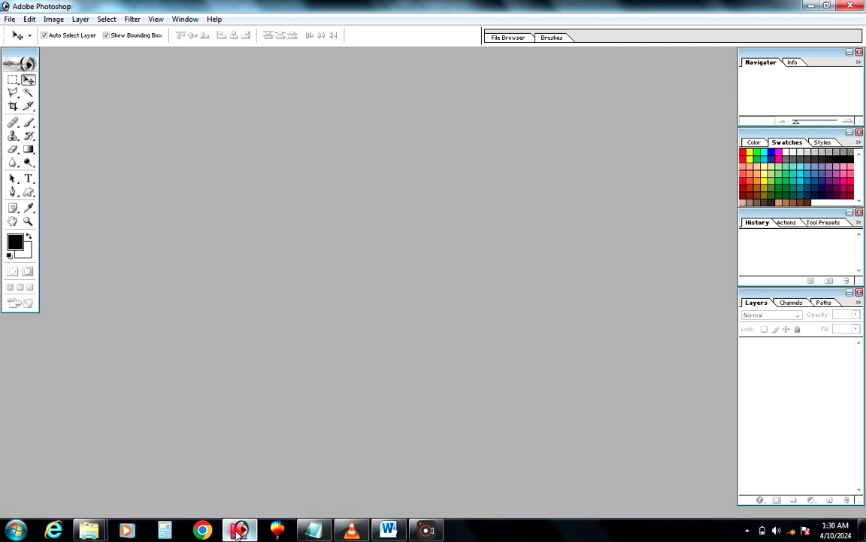
double_click(204, 455)
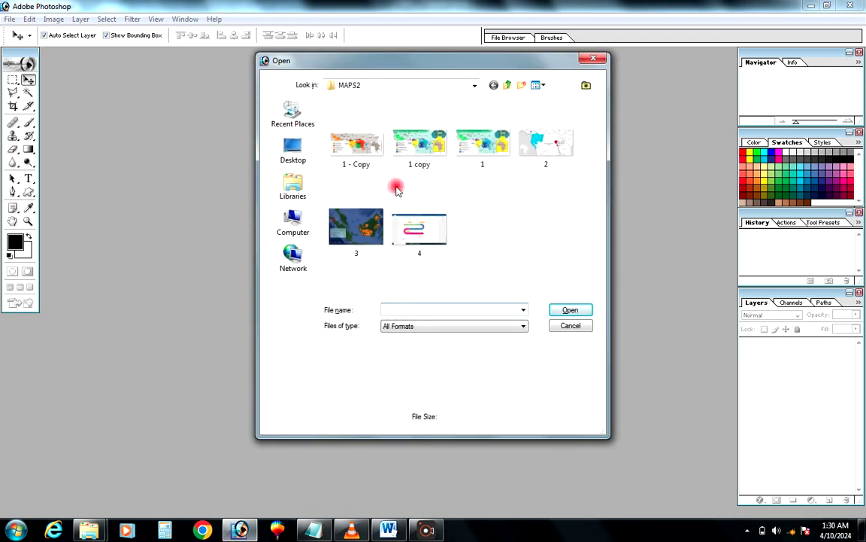
left_click(380, 220)
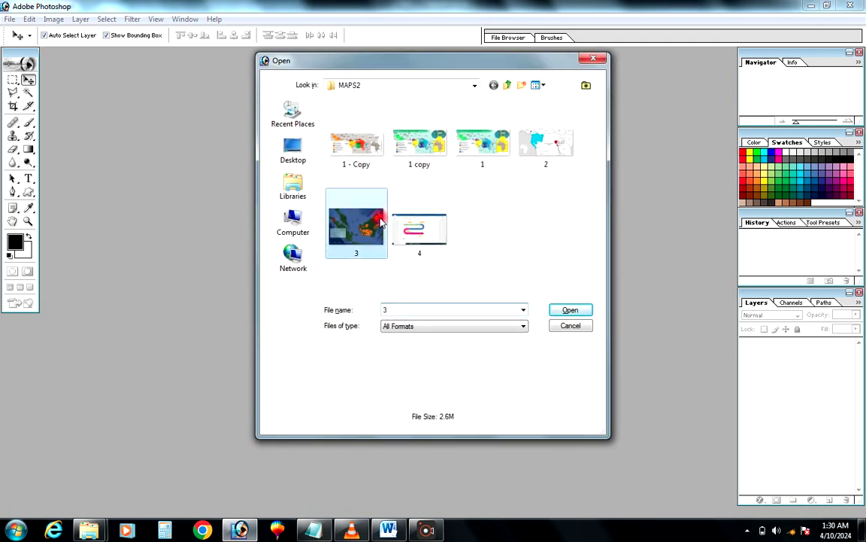
double_click(380, 220)
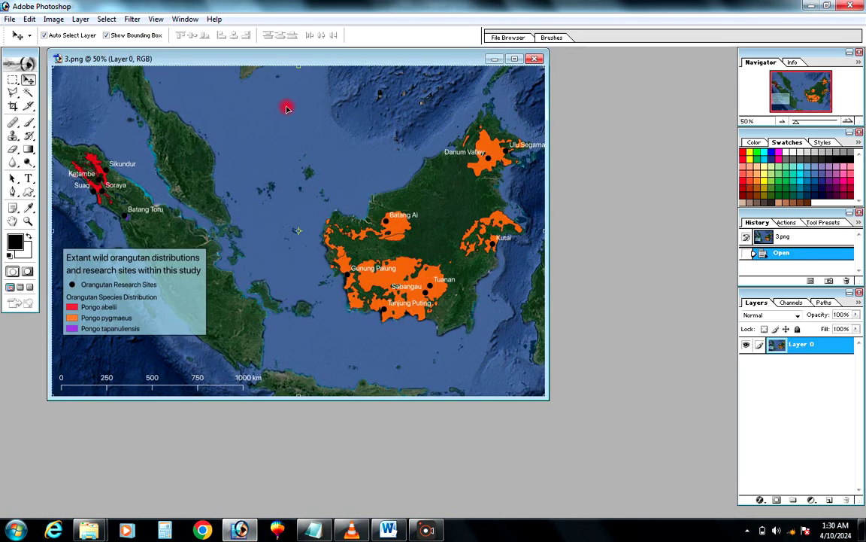
left_click_drag(268, 59, 319, 85)
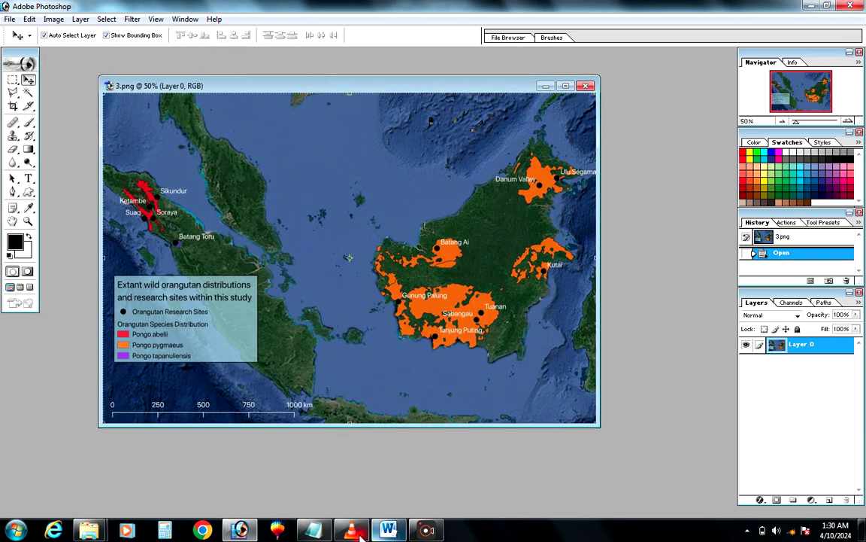
Clear the Notepad caption, then type and erase the line 'changing the colors of locaalities'.
left_click(314, 530)
key("ctrl+a")
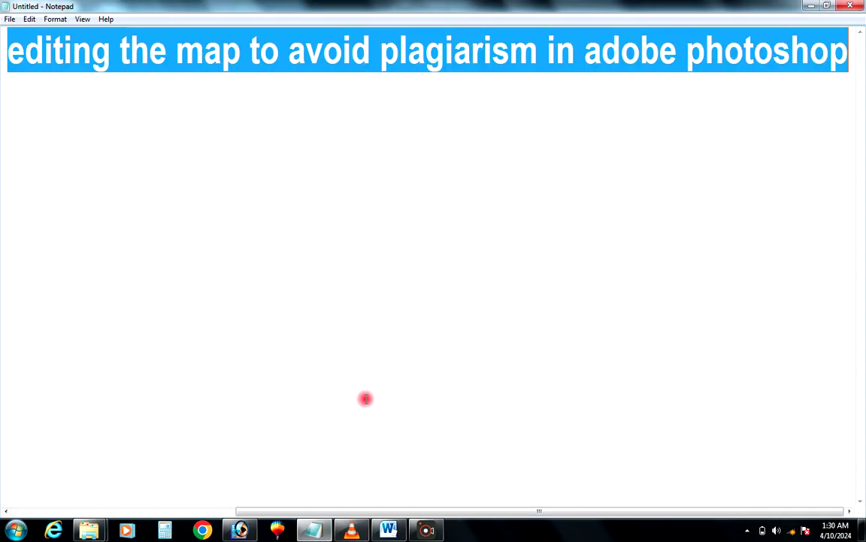
key("Delete")
type("cha")
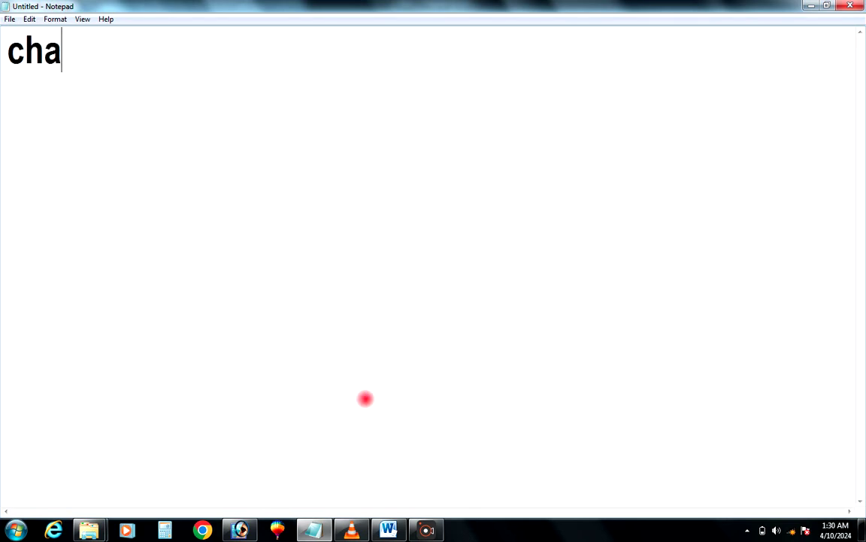
type("nging ")
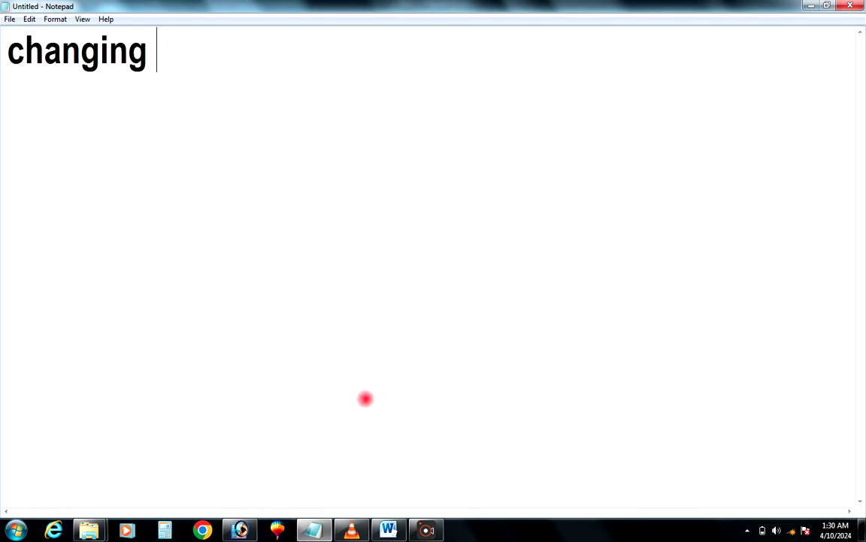
type("the co")
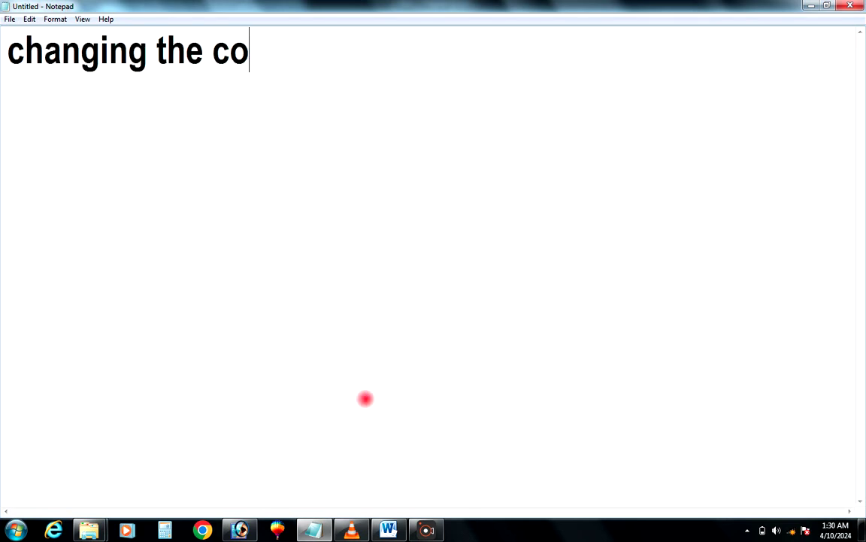
type("lors of ")
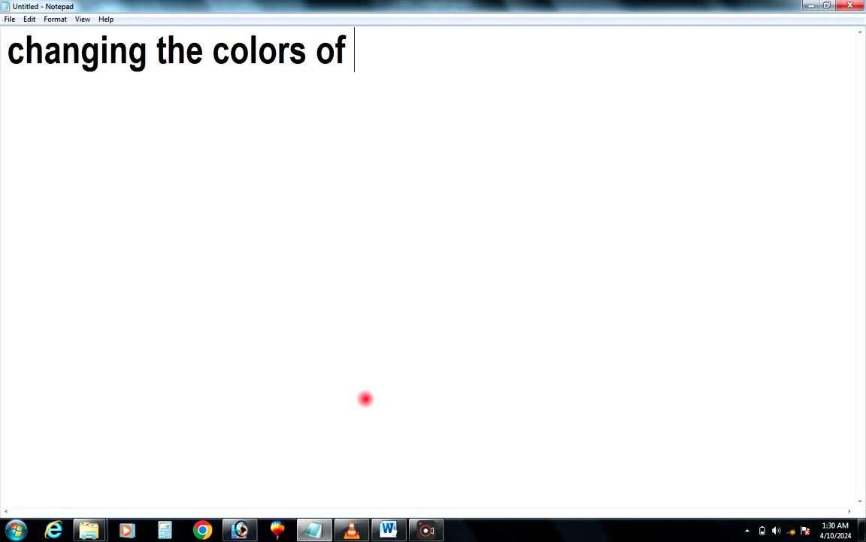
type("locaaliti")
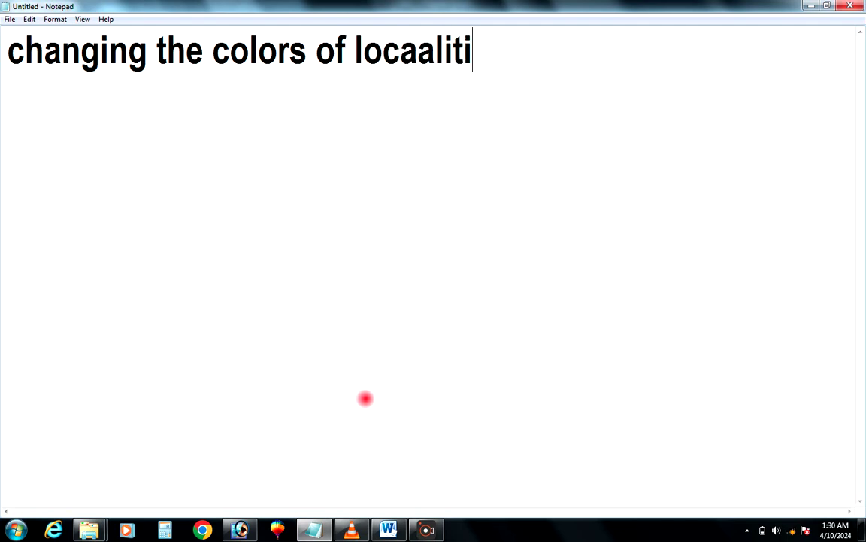
type("es")
key("BackSpace")
key("BackSpace")
key("BackSpace")
key("BackSpace")
key("BackSpace")
key("BackSpace")
key("BackSpace")
key("BackSpace")
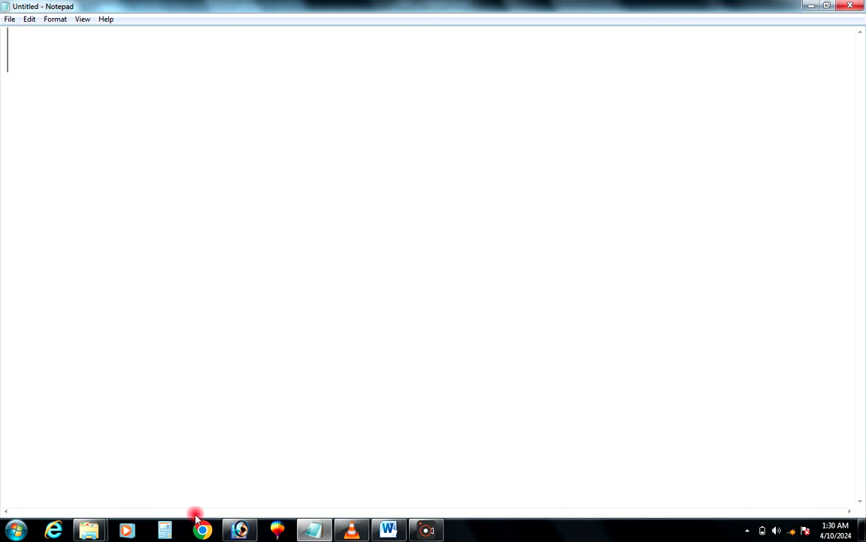
Recolour the red Pongo abelii areas with Replace Color at raised fuzziness and hue +65.
left_click(240, 530)
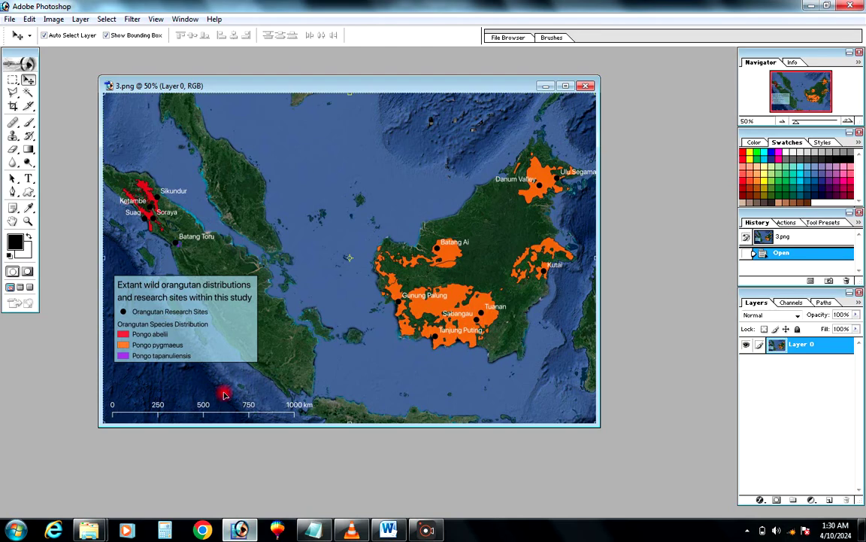
left_click(81, 21)
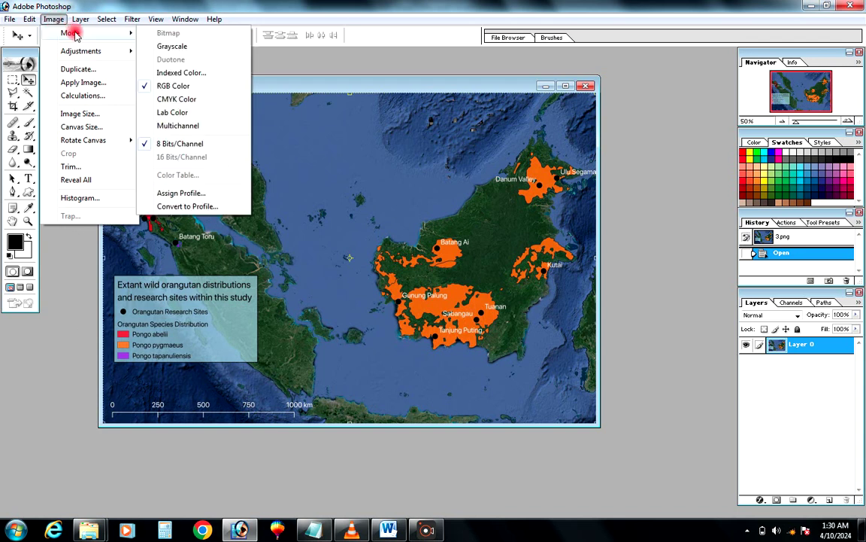
mouse_move(81, 51)
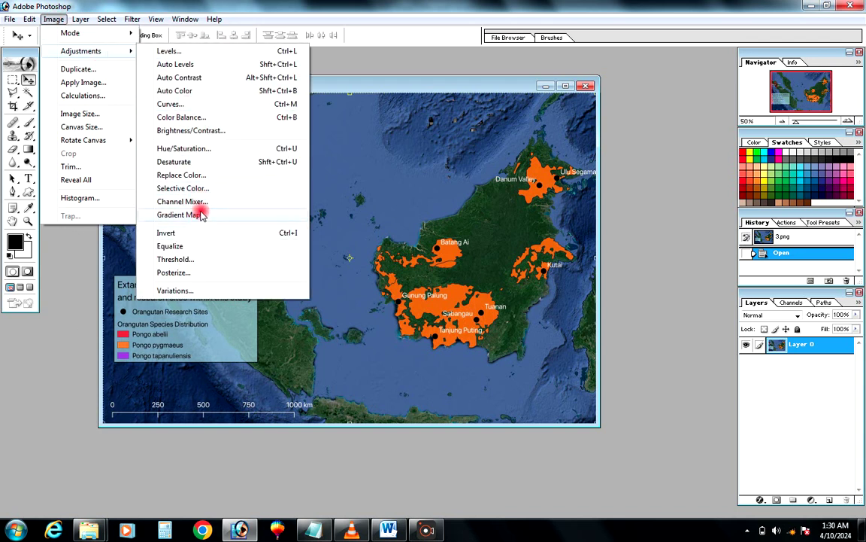
left_click(197, 174)
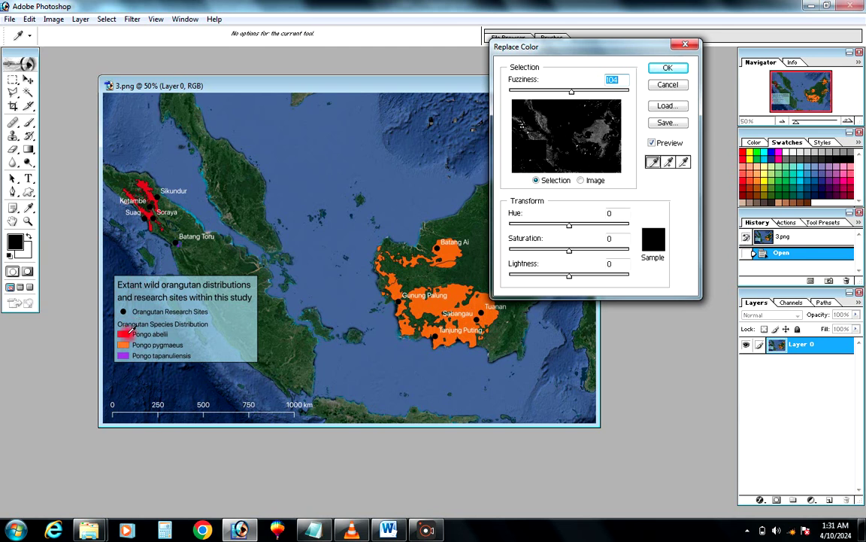
left_click(126, 333)
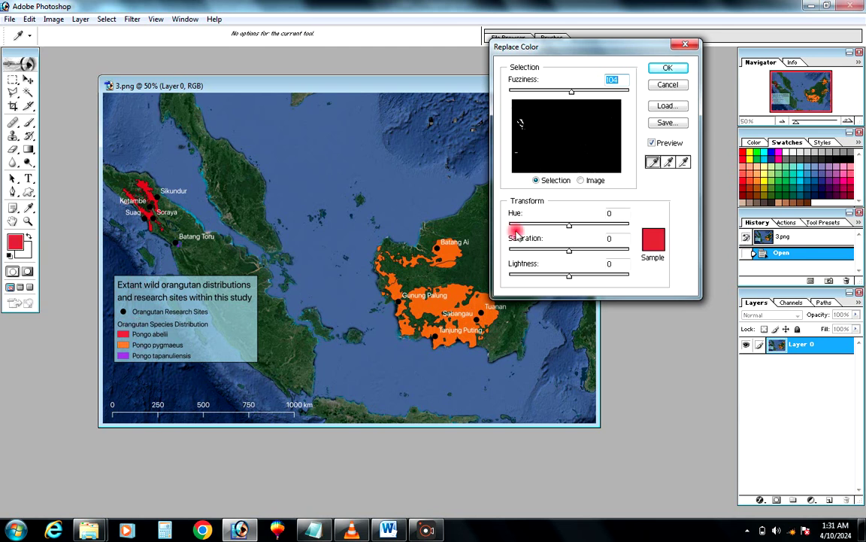
left_click_drag(573, 93, 581, 93)
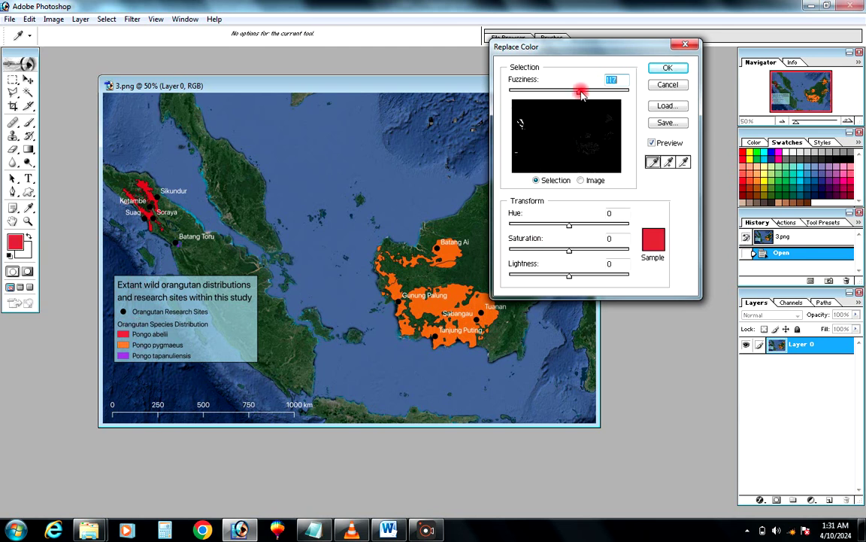
mouse_move(570, 225)
left_mouse_down()
mouse_move(541, 226)
mouse_move(592, 227)
left_mouse_up()
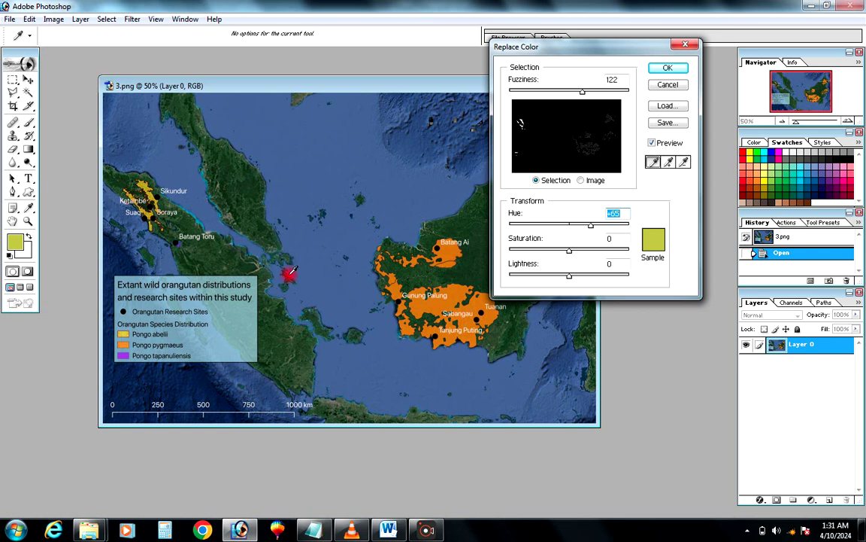
left_click(666, 67)
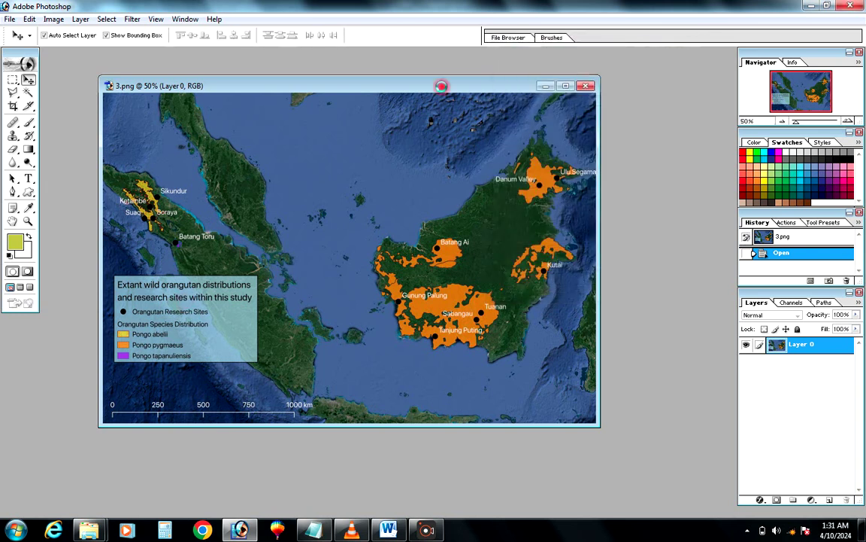
Turn the sampled orange Pongo pygmaeus colour pink-red with Replace Color hue -63.
left_click(54, 18)
mouse_move(80, 51)
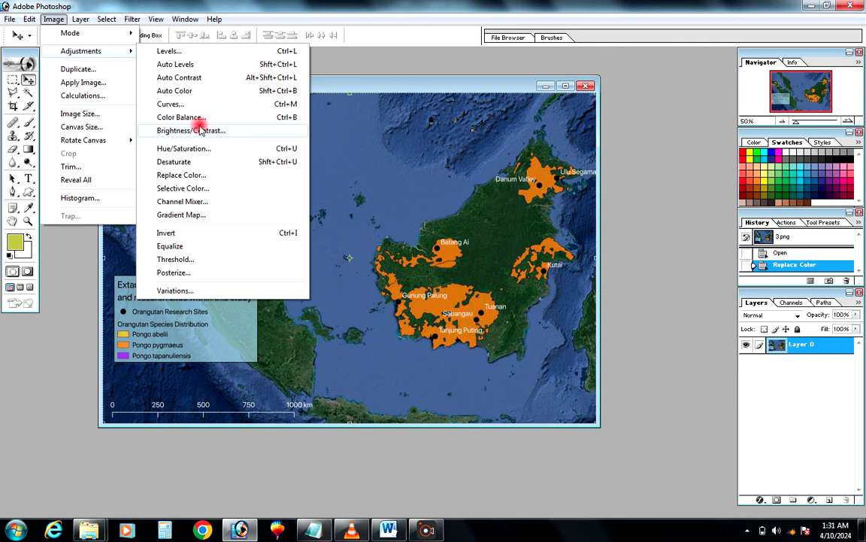
left_click(203, 177)
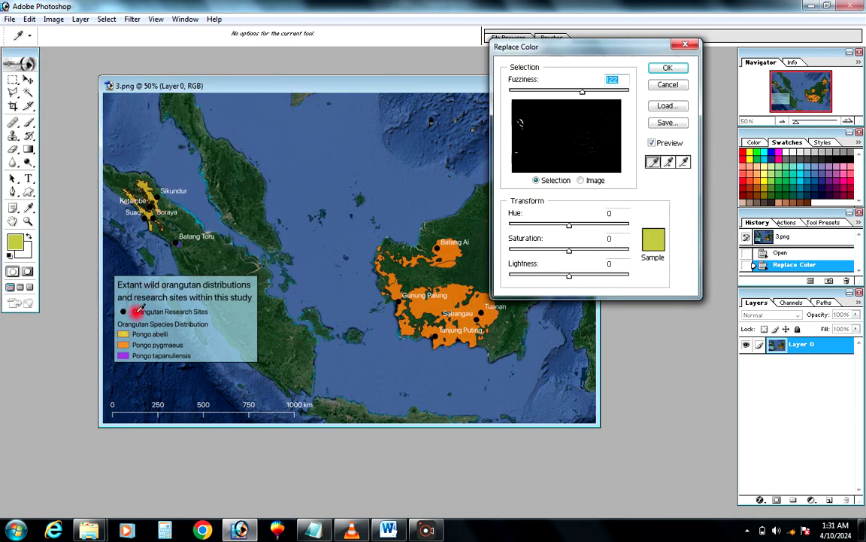
left_click(125, 343)
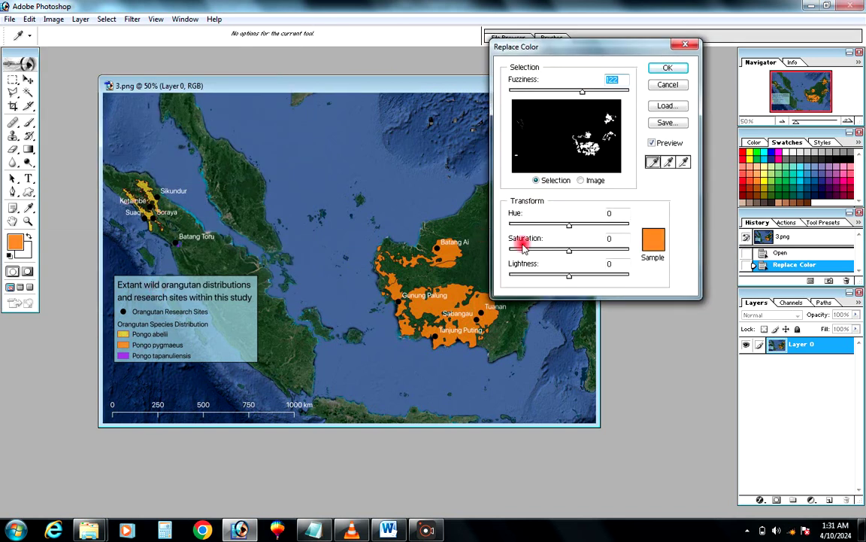
mouse_move(569, 225)
left_mouse_down()
mouse_move(590, 229)
mouse_move(551, 233)
left_mouse_up()
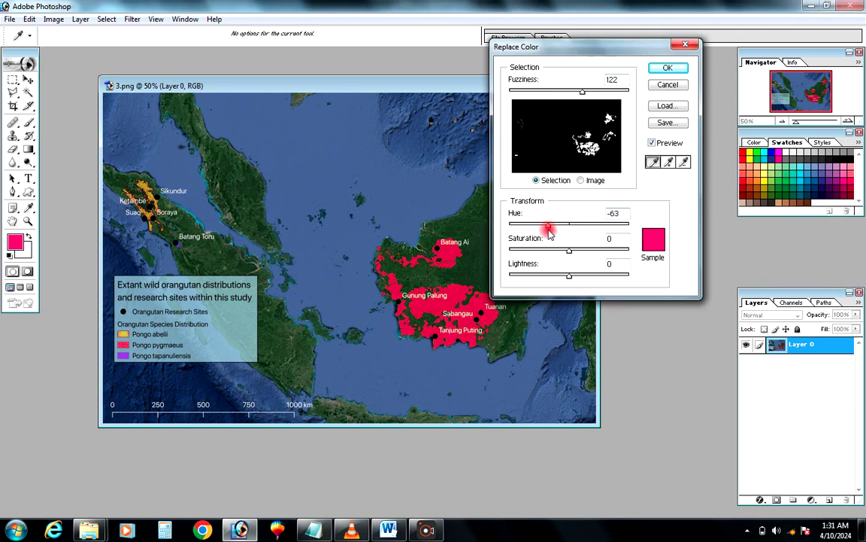
left_click(667, 67)
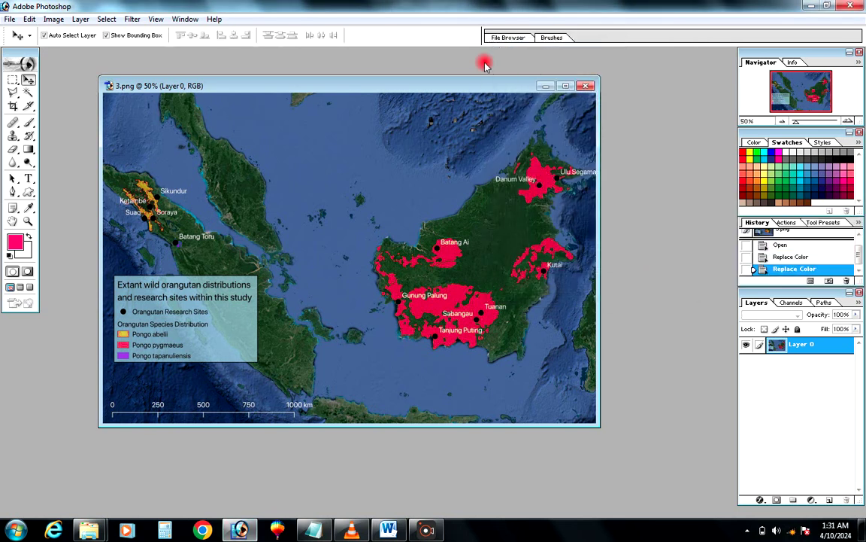
Try Brightness/Contrast and Selective Color, cancelling both without changing the map.
left_click(61, 20)
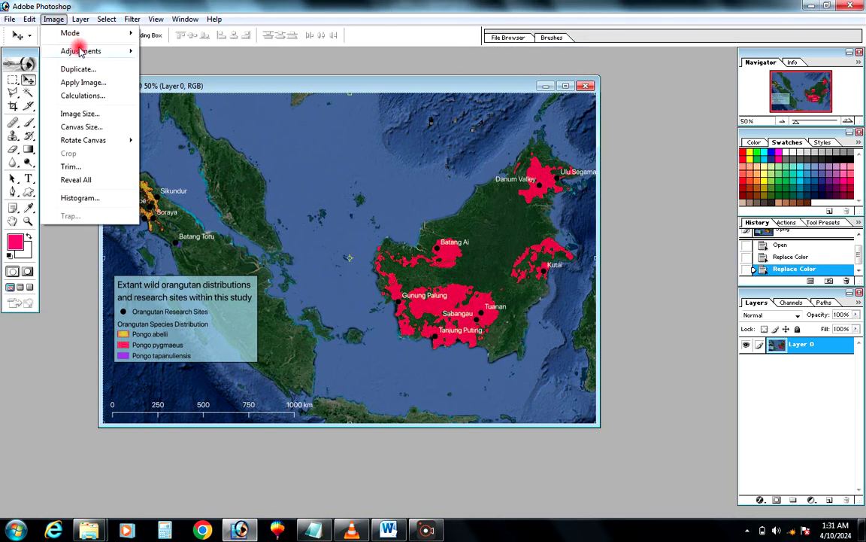
left_click(162, 147)
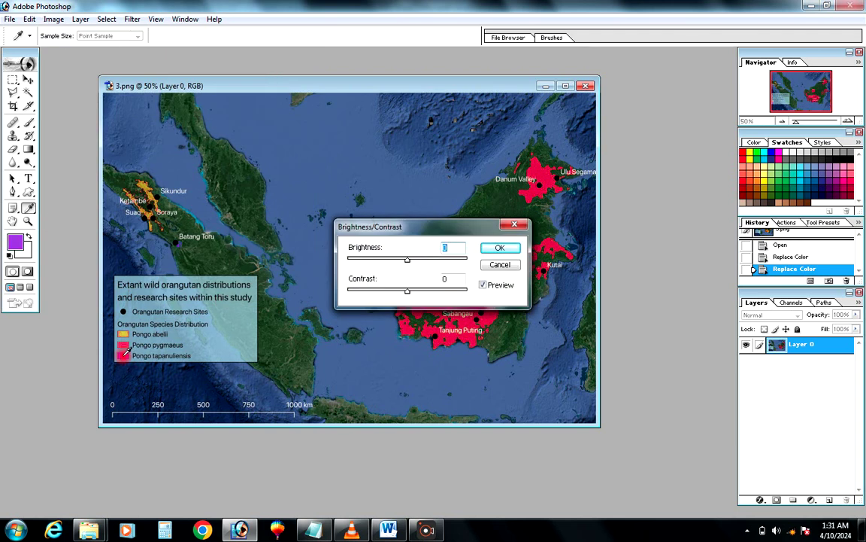
left_click(501, 264)
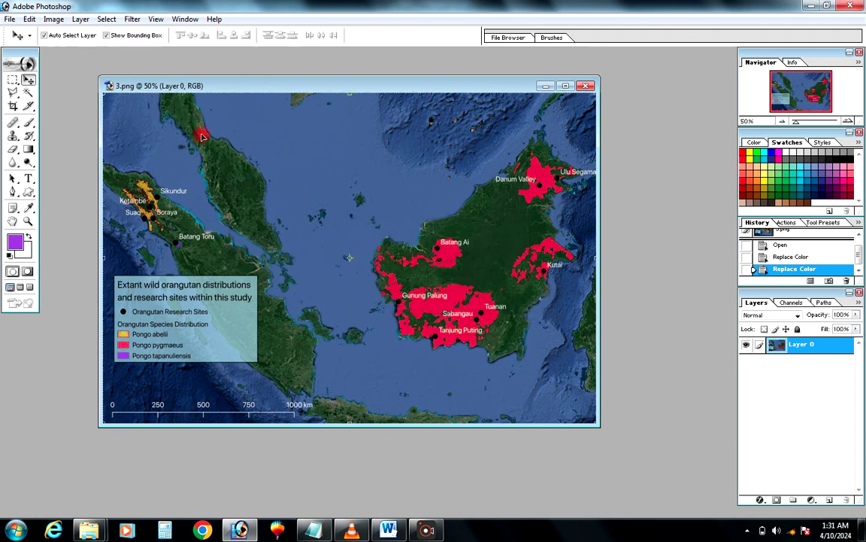
left_click(60, 19)
mouse_move(81, 51)
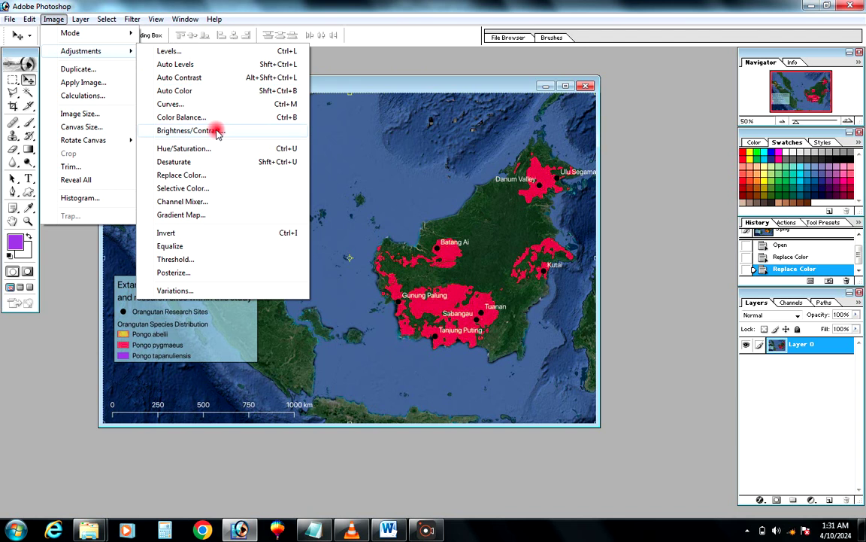
left_click(217, 191)
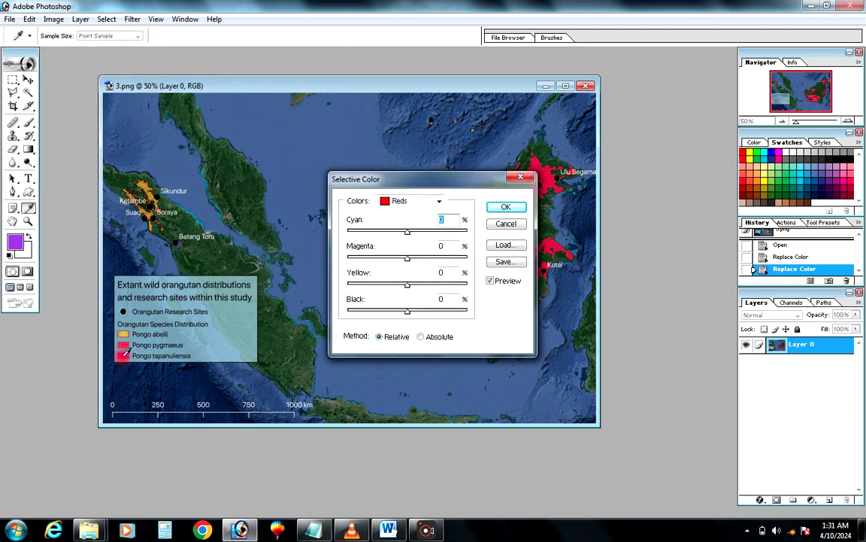
left_click(498, 225)
Shift the map layer, cancel Replace Color, and move the layer back to fill the canvas.
left_click_drag(320, 136, 170, 55)
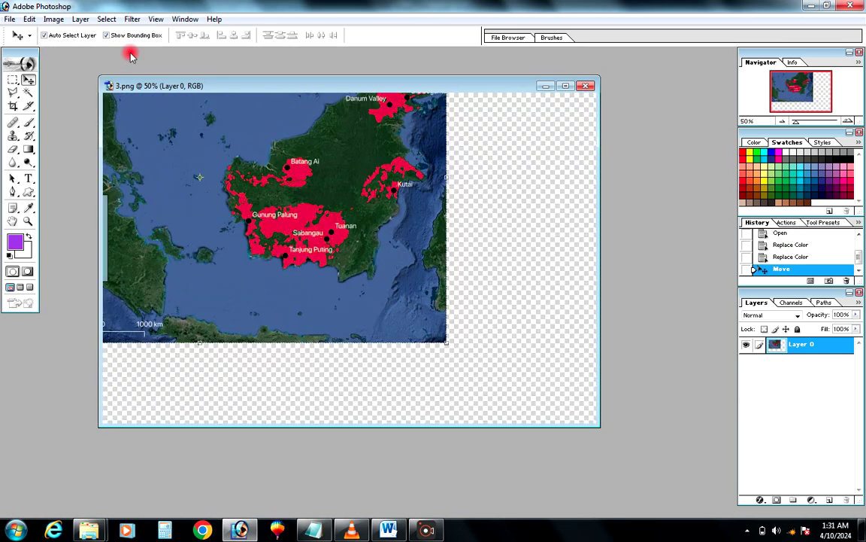
left_click(53, 19)
left_click(214, 175)
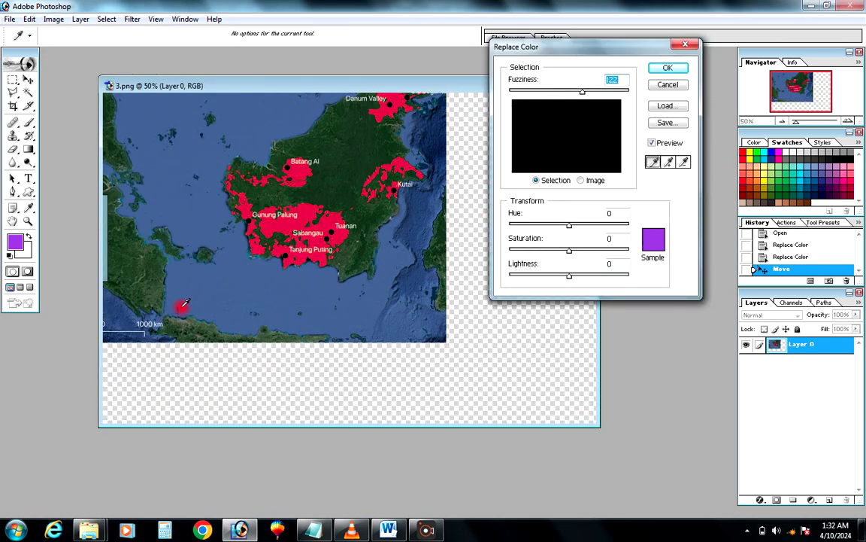
left_click(668, 85)
left_click_drag(394, 198, 535, 276)
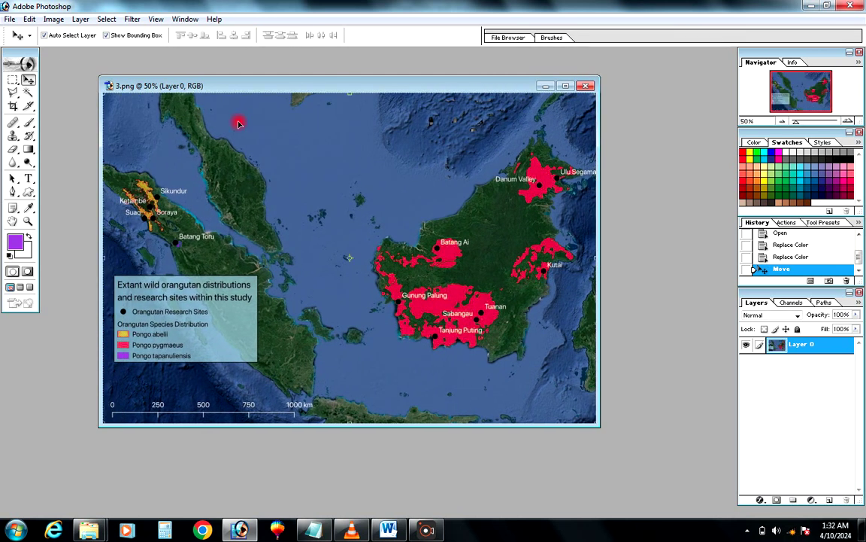
left_click(52, 19)
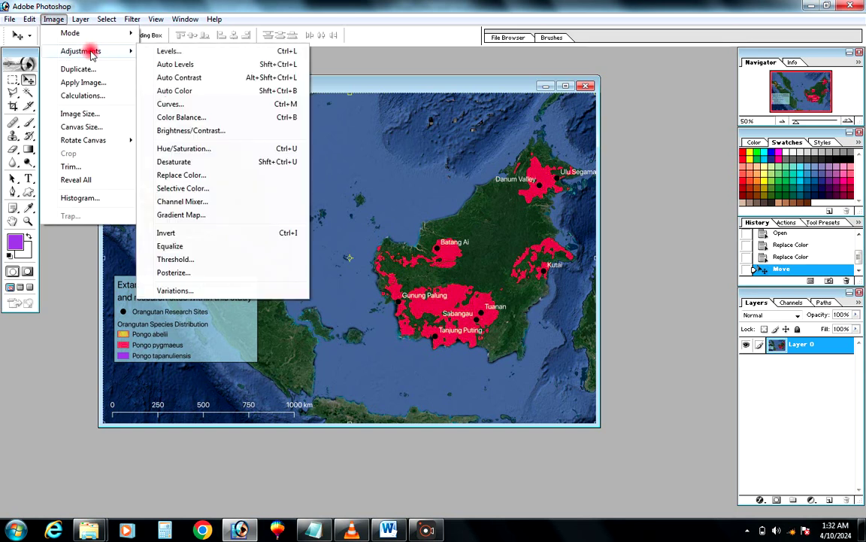
mouse_move(81, 52)
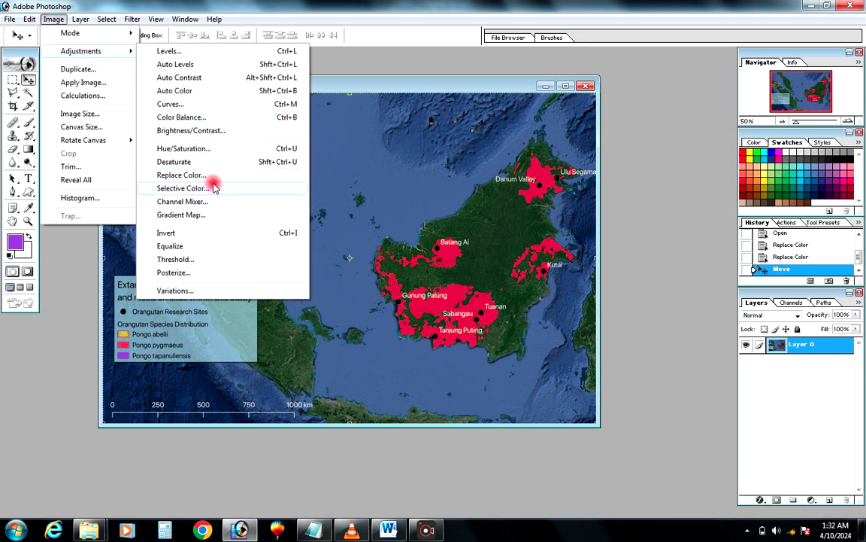
Recolour the purple Pongo tapanuliensis areas cyan with Replace Color hue -74.
left_click(215, 174)
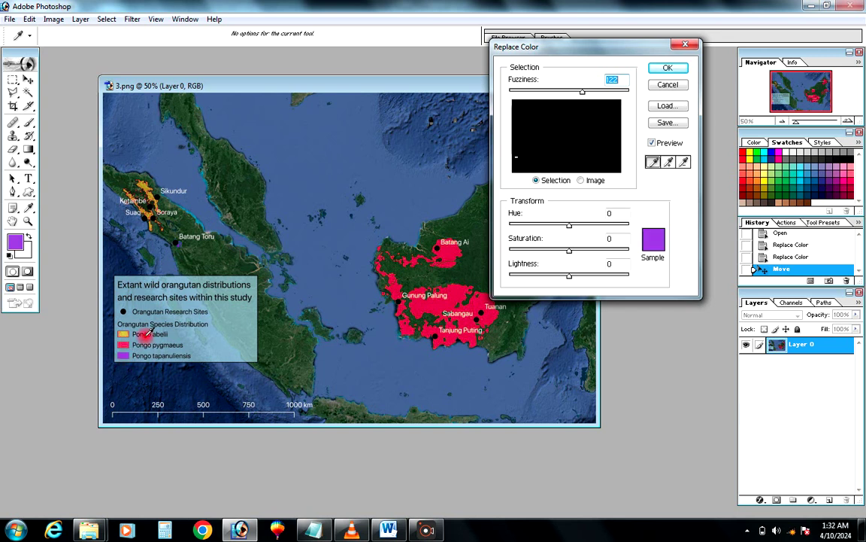
left_click(554, 260)
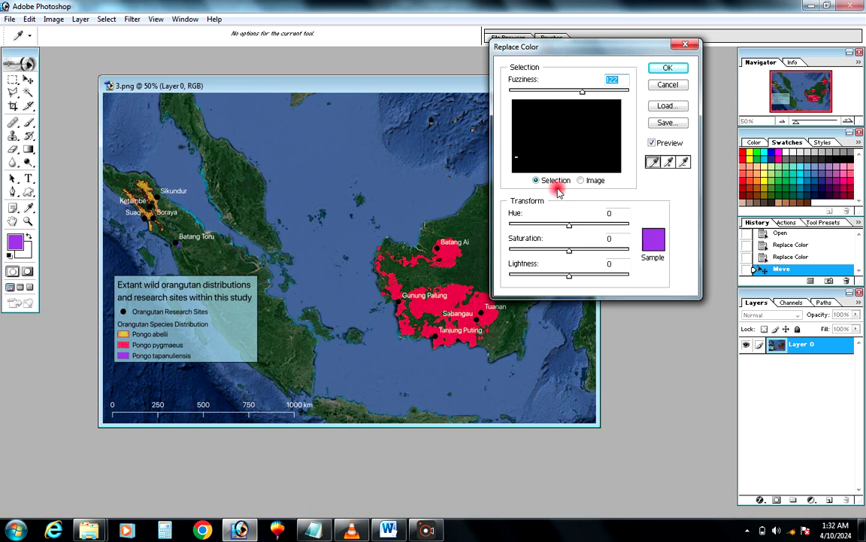
left_click_drag(566, 224, 544, 226)
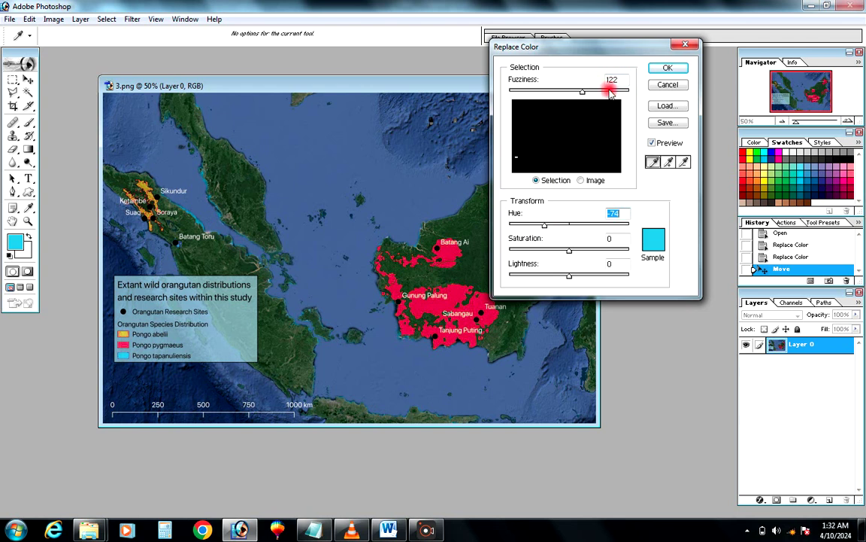
left_click_drag(634, 47, 655, 184)
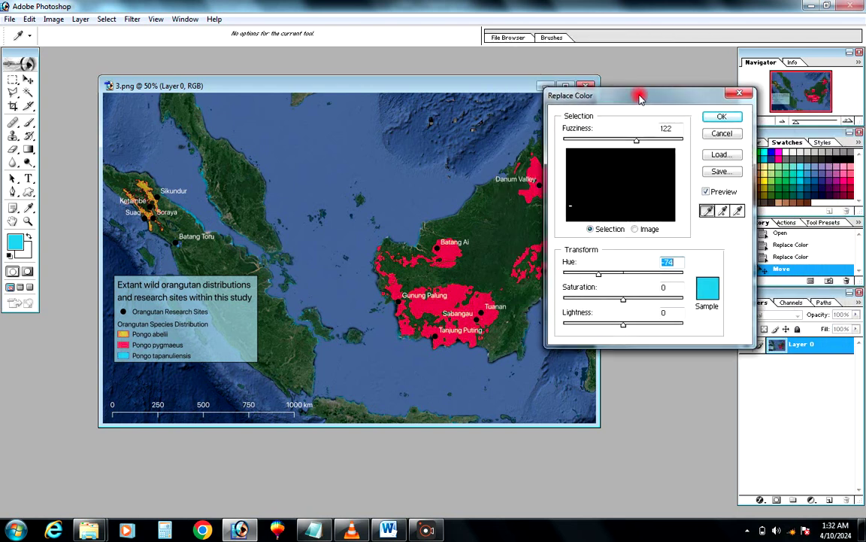
left_click_drag(570, 183, 422, 116)
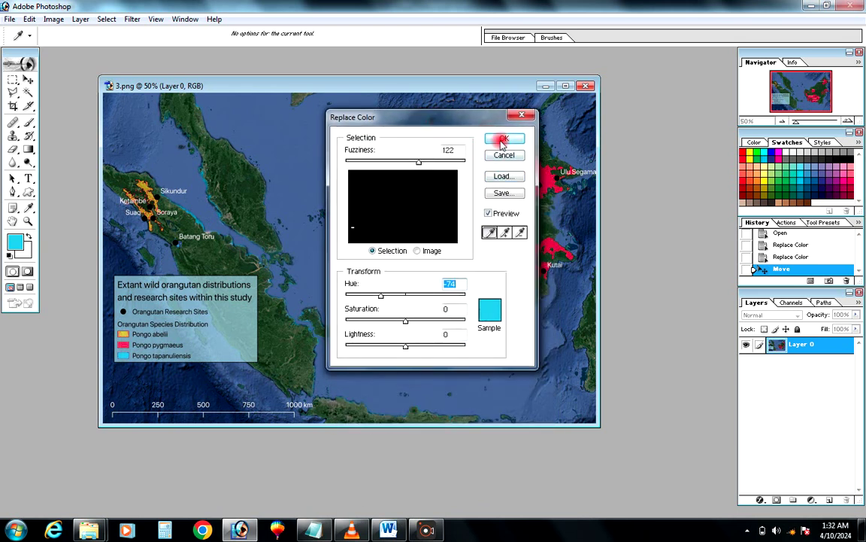
left_click(503, 142)
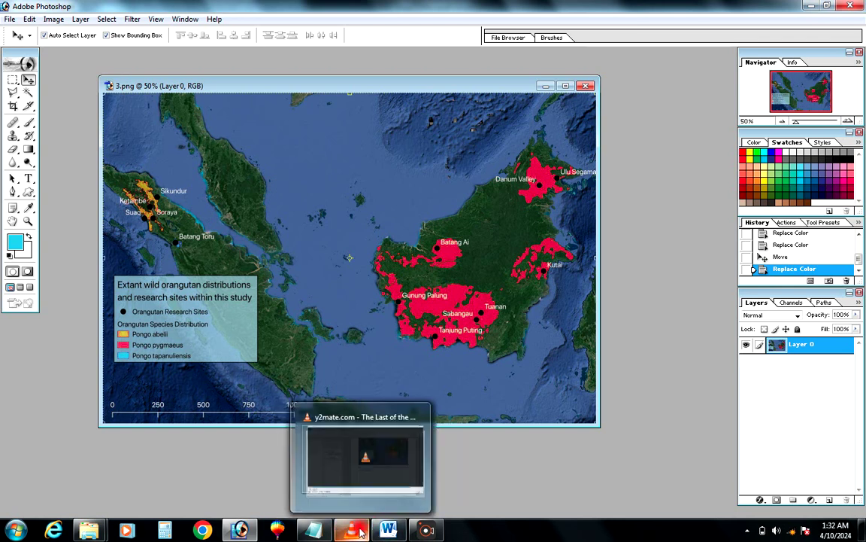
Write 'now changing map look' in Notepad and return to the map in Photoshop.
left_click(307, 534)
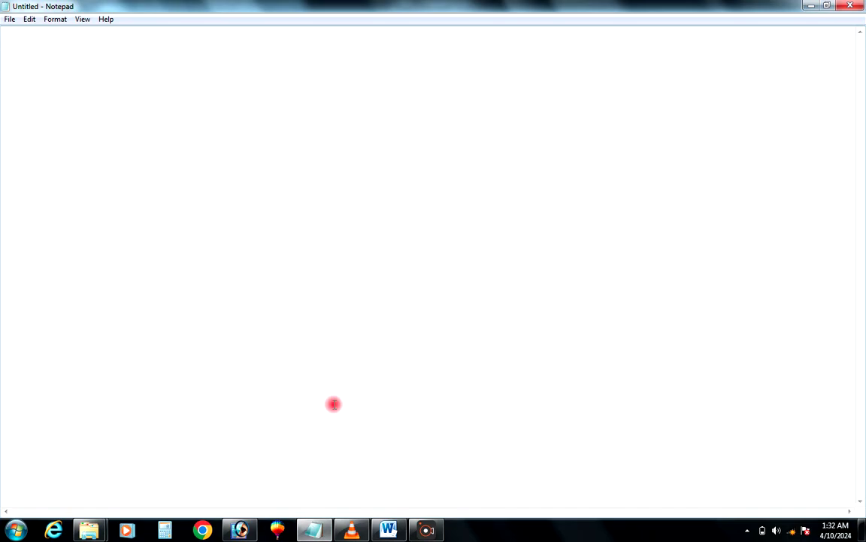
type("now c")
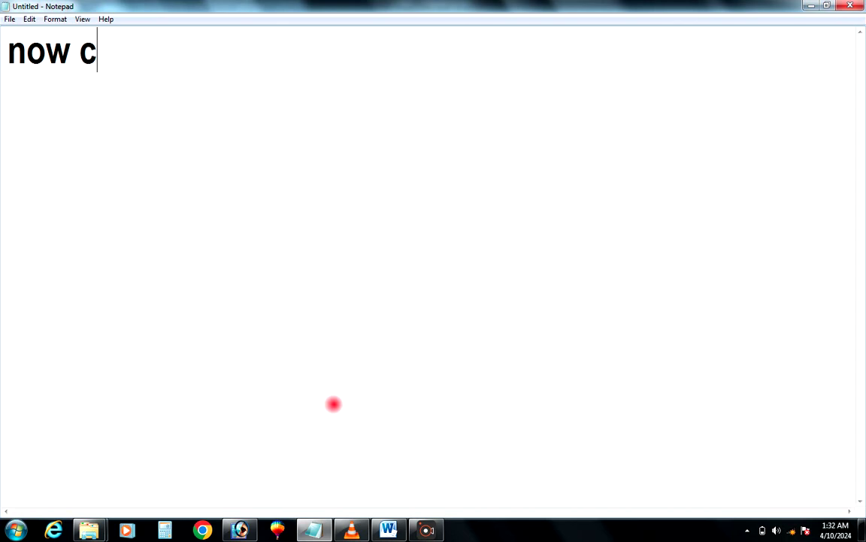
type("han")
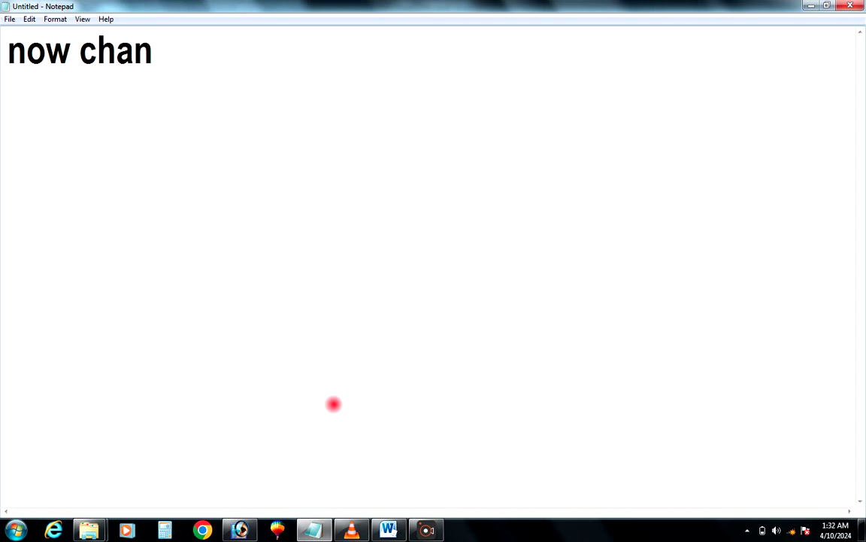
type("ging ma")
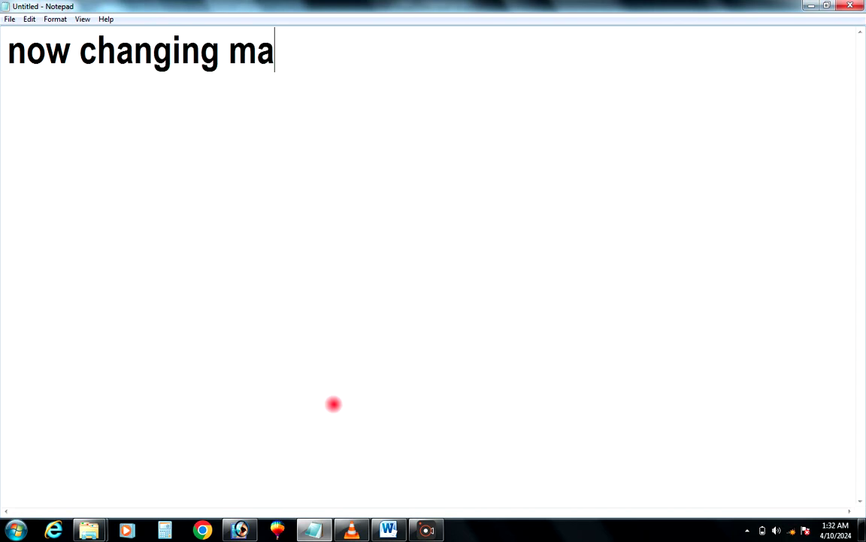
type("p look")
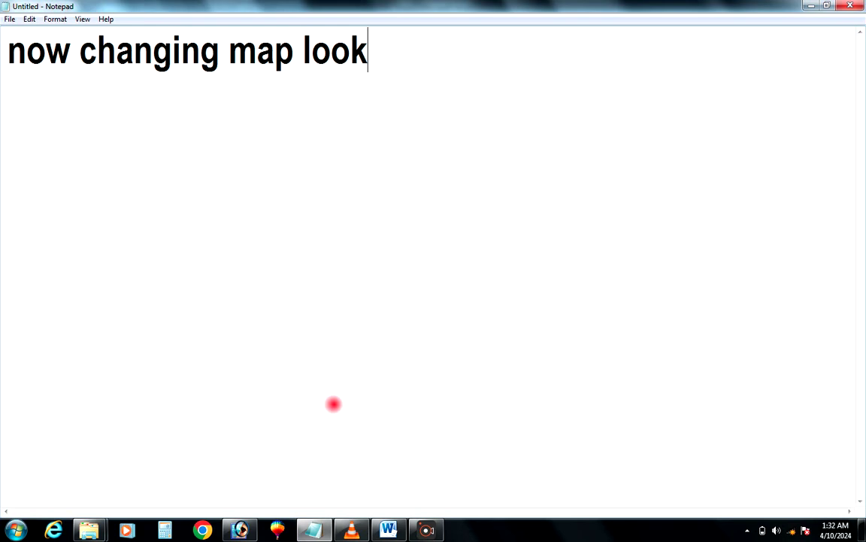
left_click(240, 531)
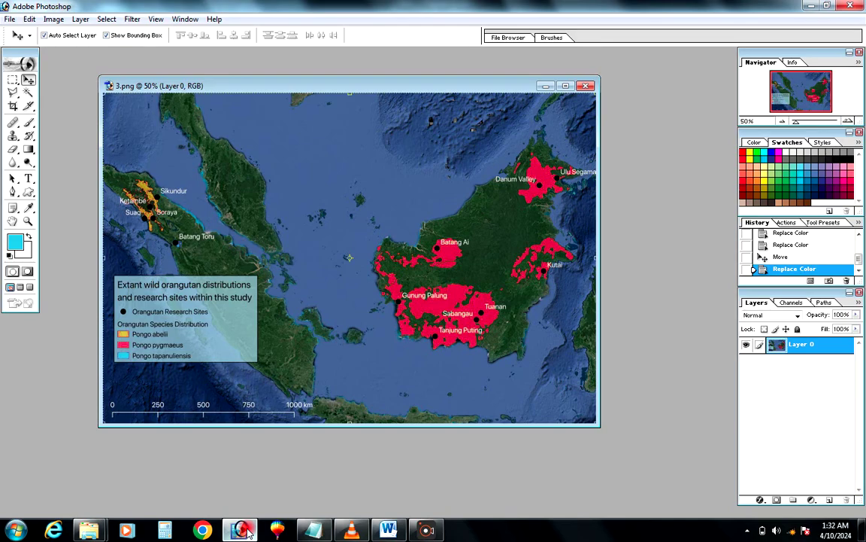
Maximize the map window and recolour the blue sea teal with hue -36 and saturation +21.
double_click(305, 85)
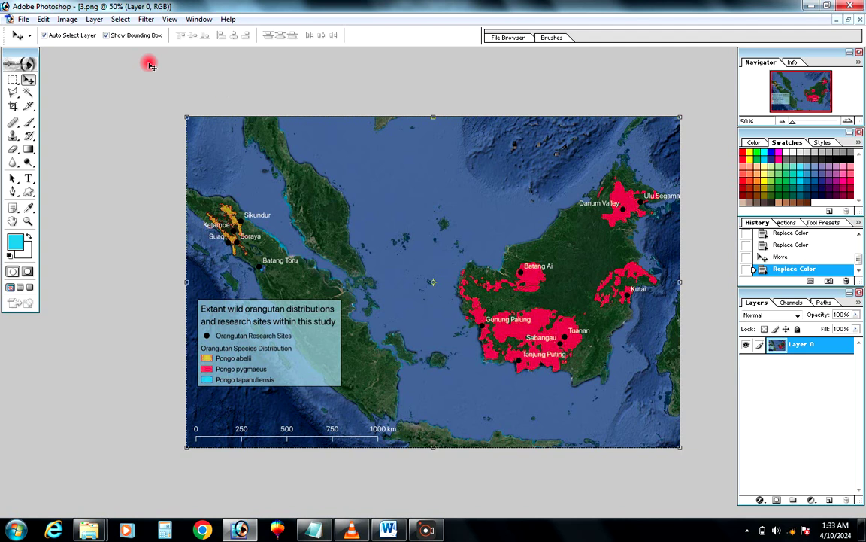
left_click(66, 21)
left_click(99, 52)
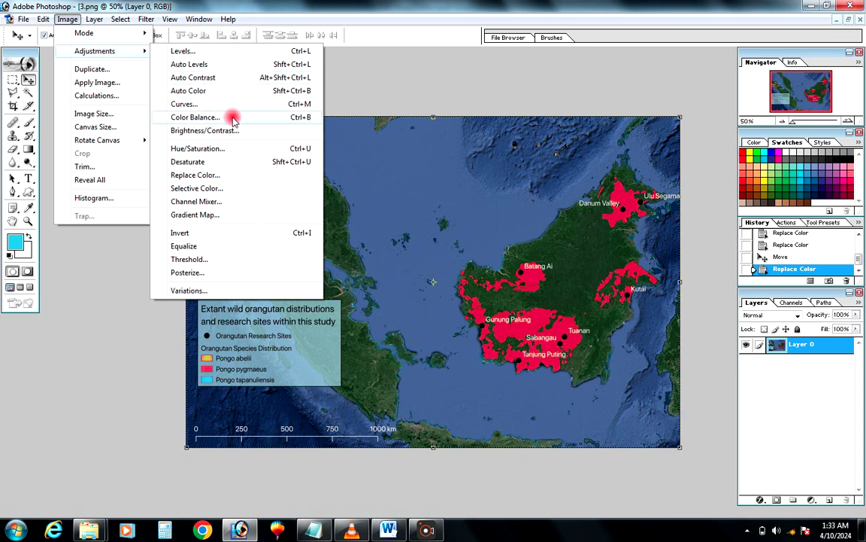
left_click(188, 175)
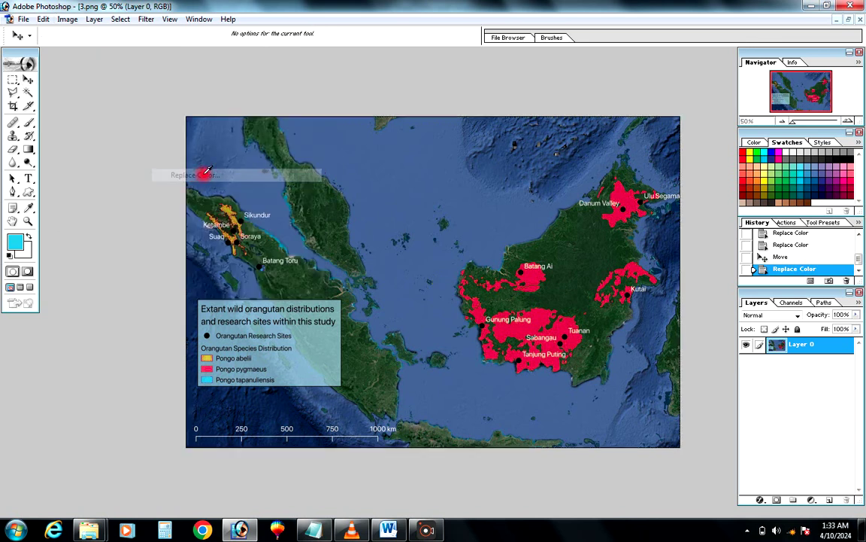
left_click_drag(270, 159, 256, 189)
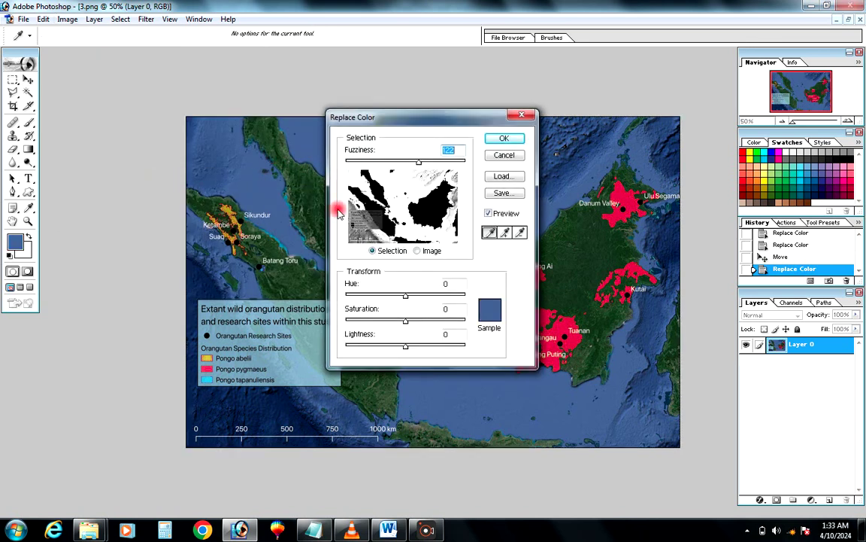
left_click_drag(419, 121, 119, 117)
mouse_move(105, 293)
left_mouse_down()
mouse_move(115, 294)
mouse_move(94, 300)
left_mouse_up()
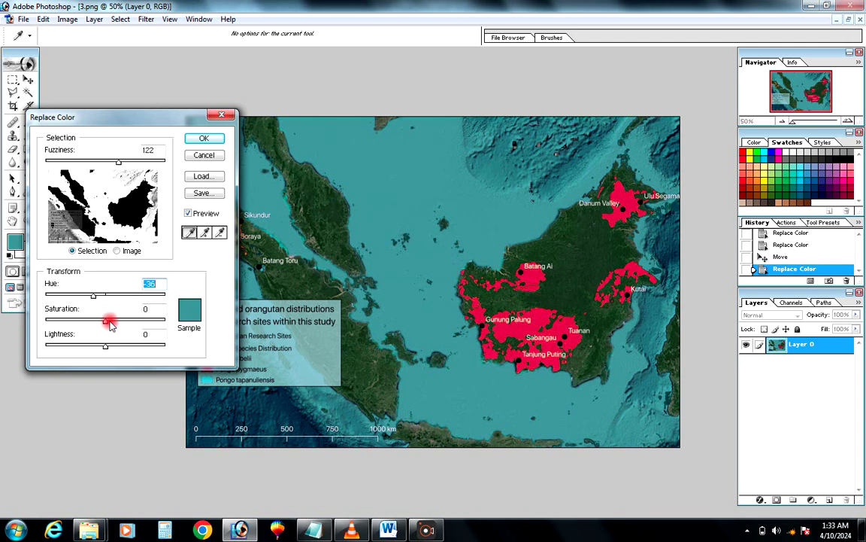
left_click_drag(109, 322, 116, 325)
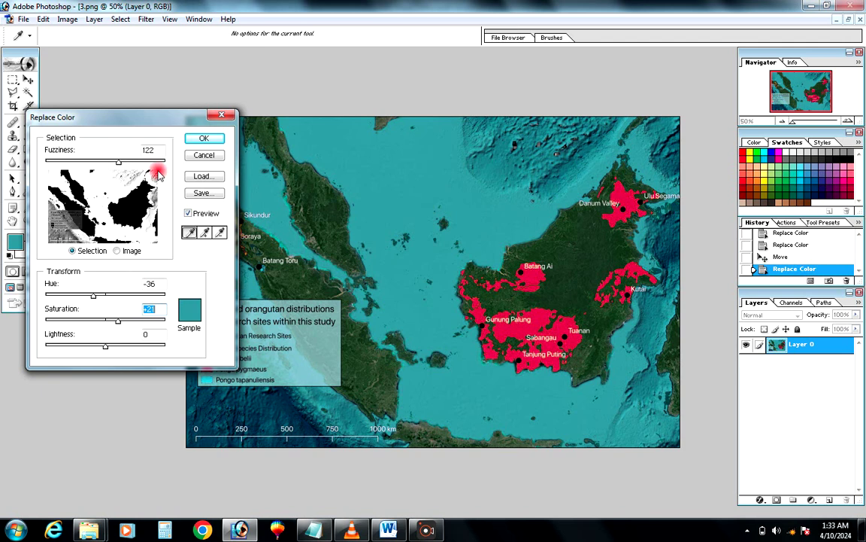
left_click(204, 139)
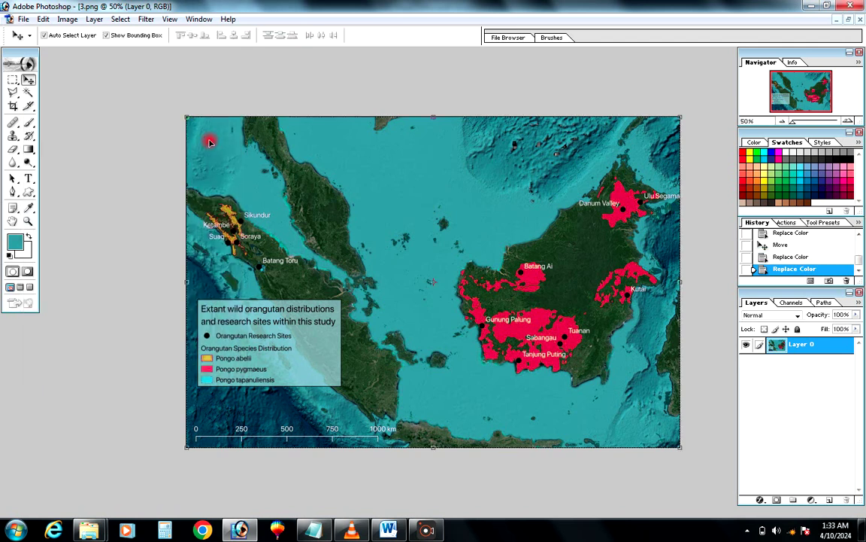
Add a new empty layer and marquee-select a strip across the top of the map.
left_click(13, 106)
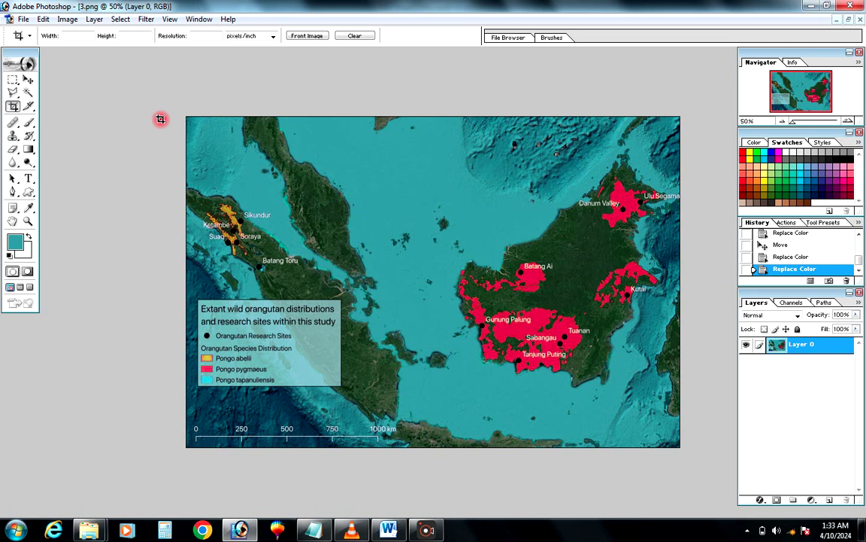
left_click(13, 79)
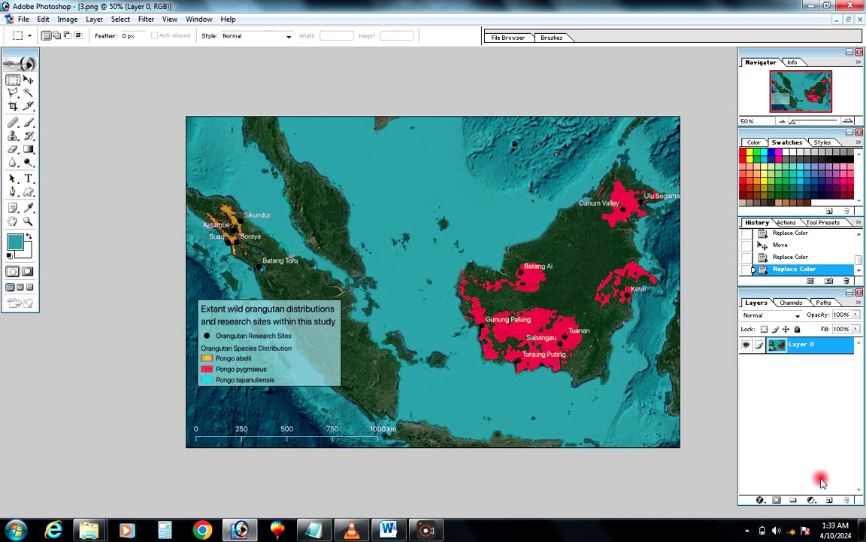
left_click(830, 499)
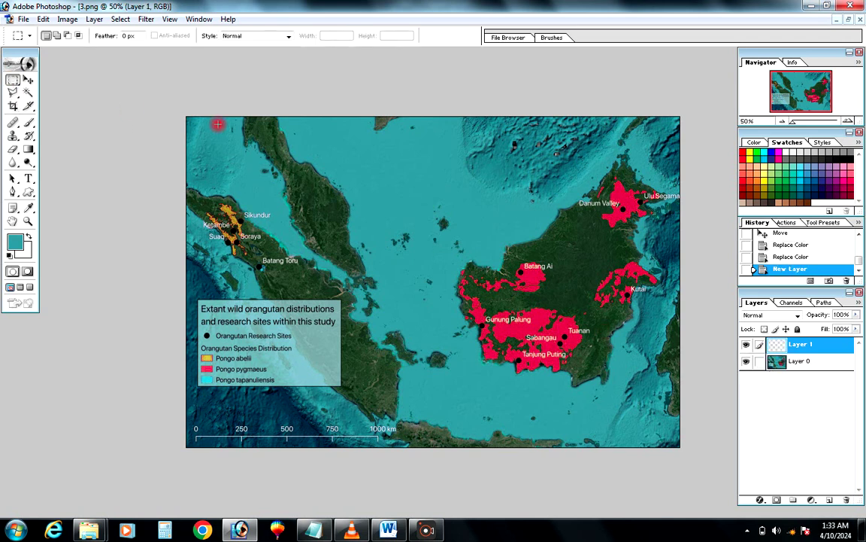
left_click_drag(268, 149, 474, 158)
left_click_drag(679, 160, 679, 161)
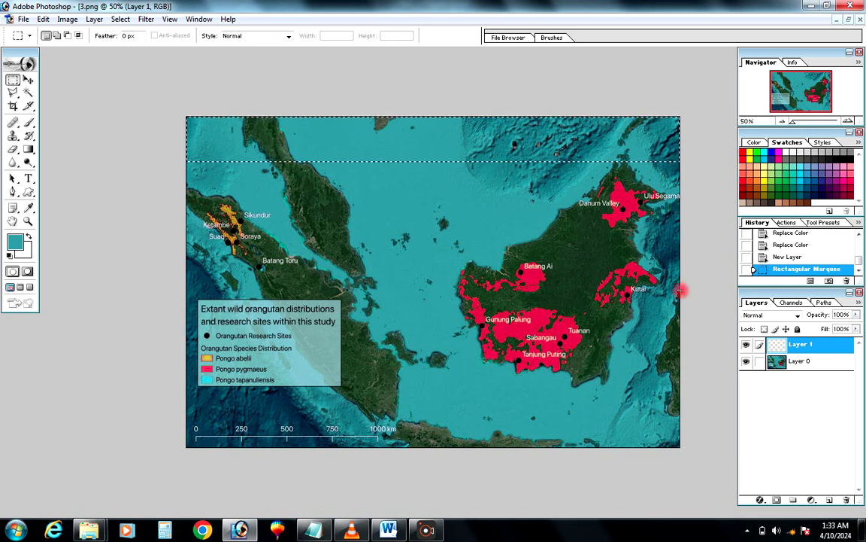
Brush pale yellow then orange across the top strip, enlarging the brush, and deselect.
left_click(28, 121)
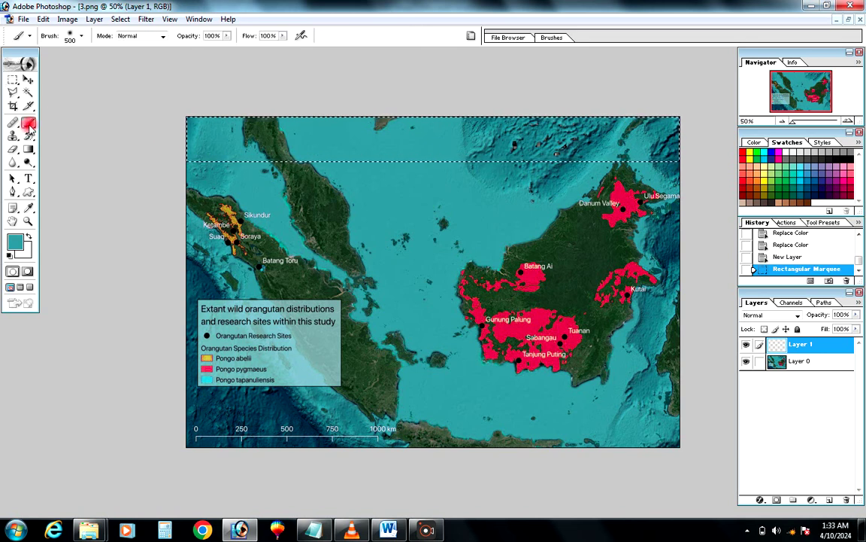
left_click(762, 174)
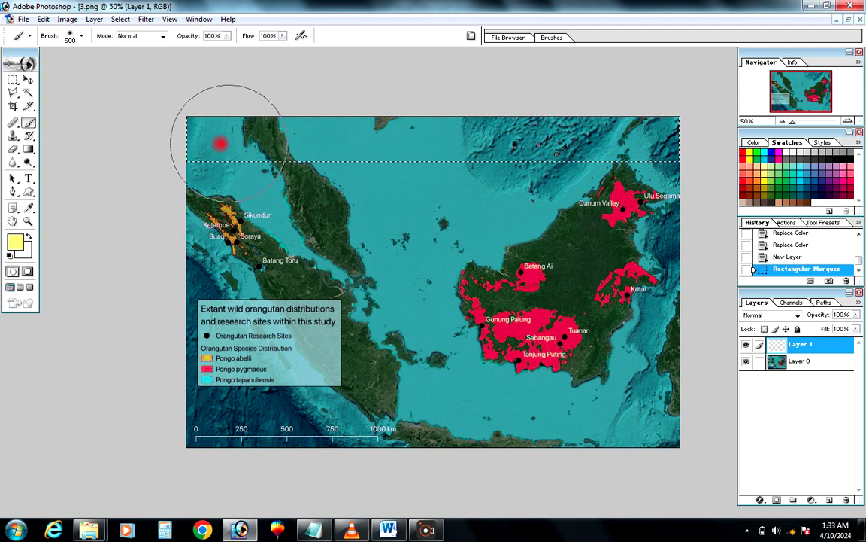
left_click(217, 143)
left_click_drag(217, 143, 294, 135)
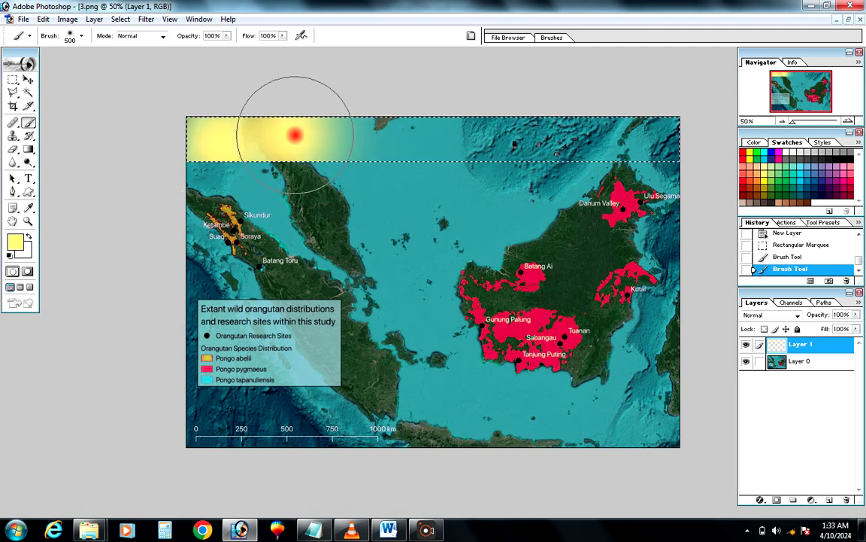
key("bracketright")
key("bracketright")
key("bracketright")
left_click(291, 136)
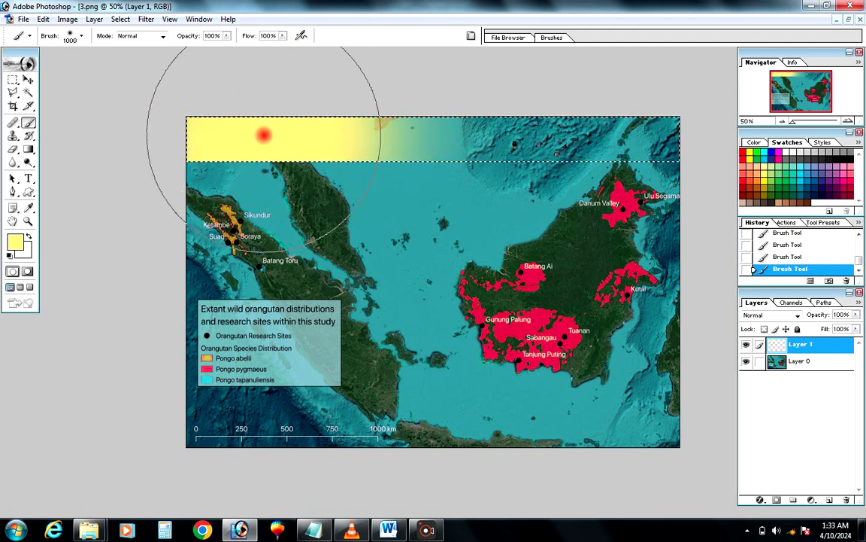
left_click(762, 171)
mouse_move(251, 132)
left_mouse_down()
mouse_move(345, 131)
mouse_move(586, 161)
mouse_move(449, 81)
mouse_move(583, 142)
left_mouse_up()
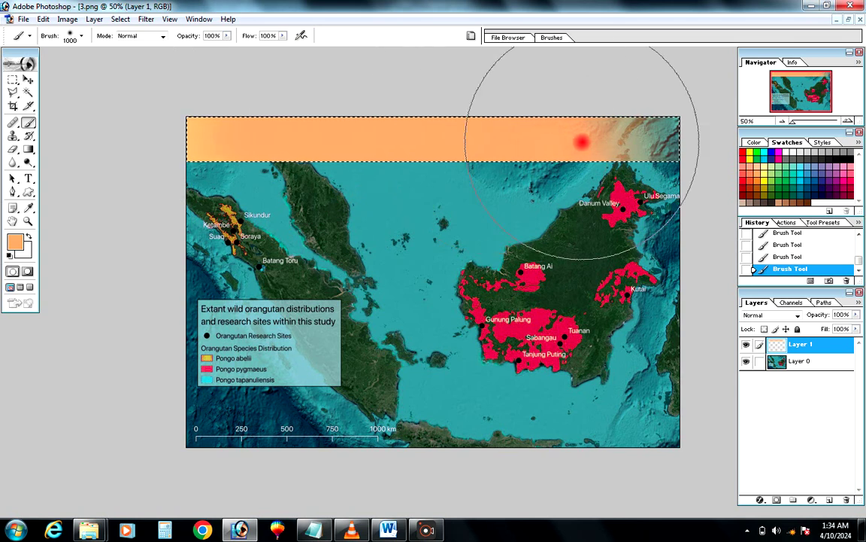
key("m")
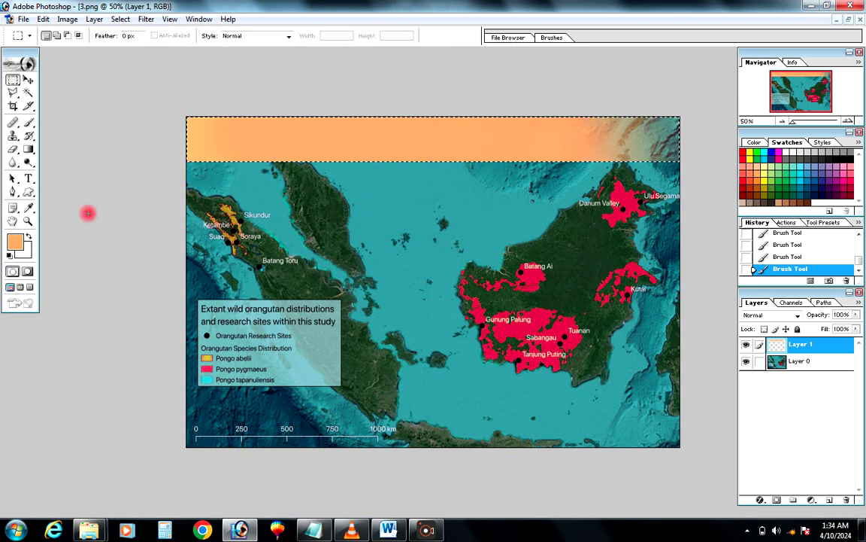
key("ctrl+d")
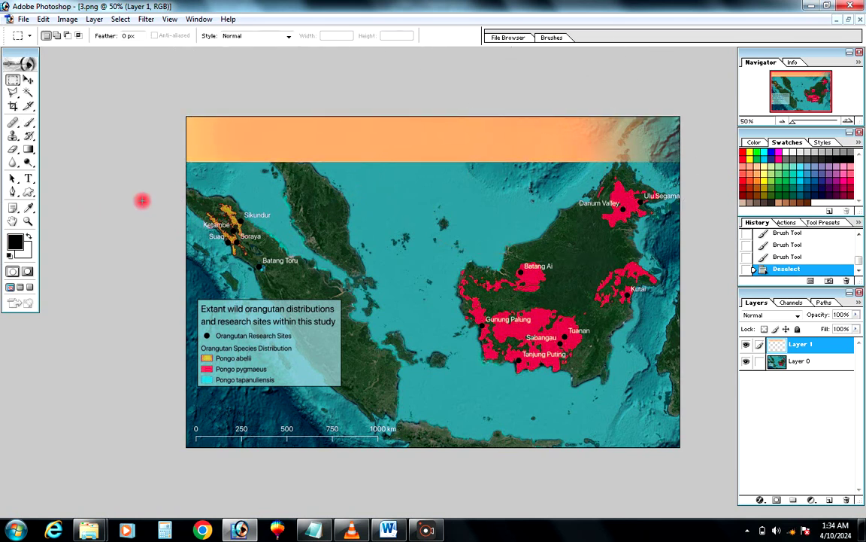
Paste the title into the orange banner in Times New Roman at 48 pt.
left_click(29, 179)
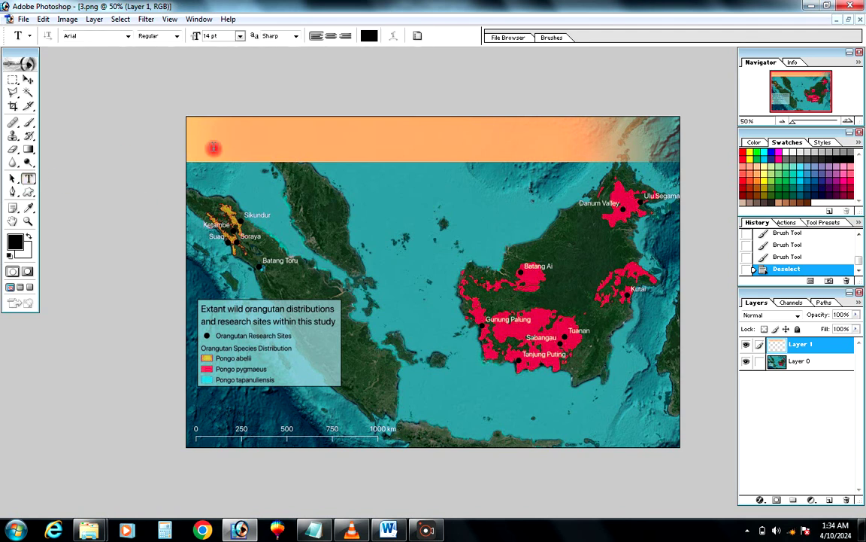
left_click(206, 147)
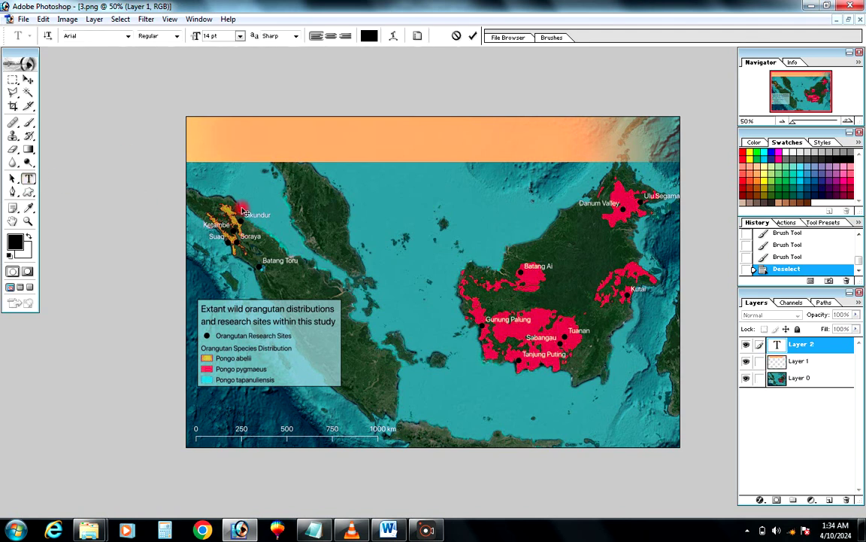
key("ctrl+v")
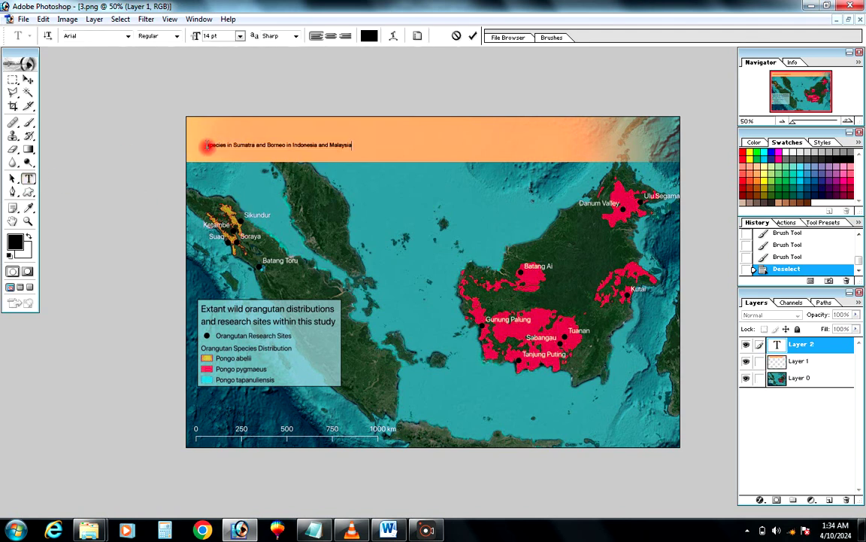
left_click_drag(204, 145, 352, 145)
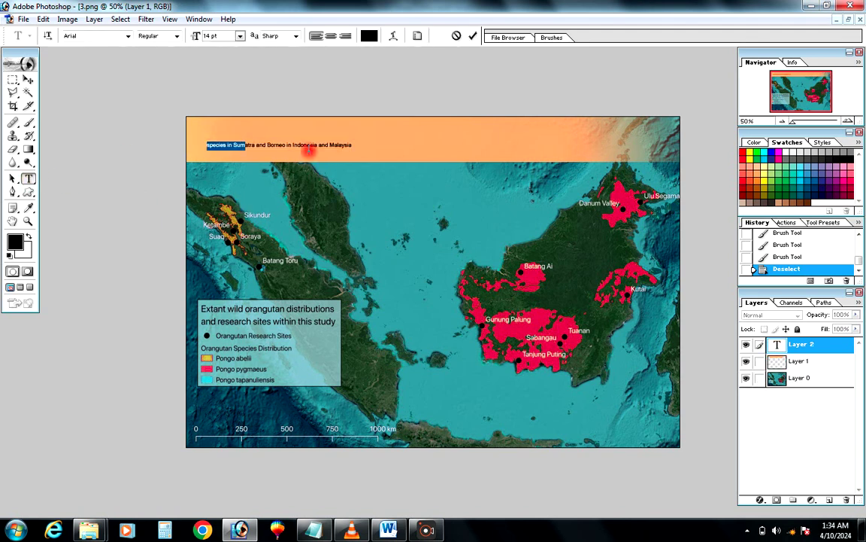
left_click(107, 36)
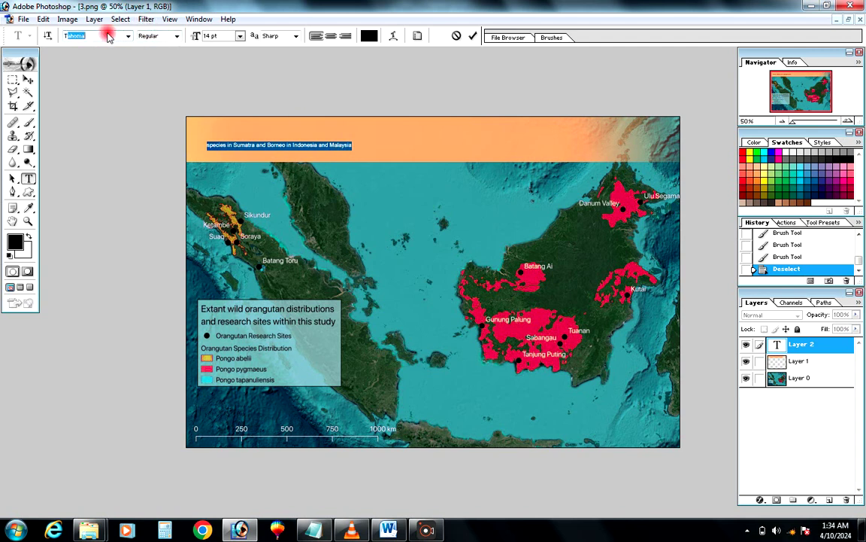
type("imes New R")
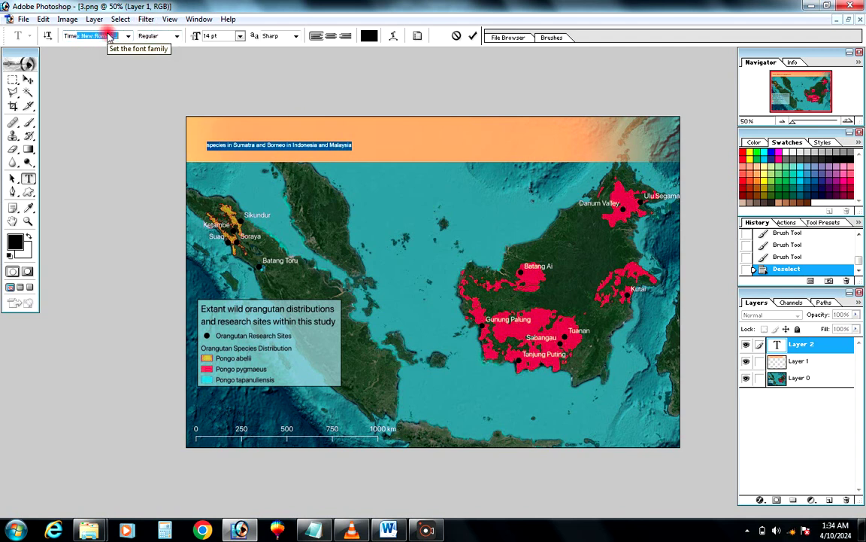
key("Return")
left_click(238, 35)
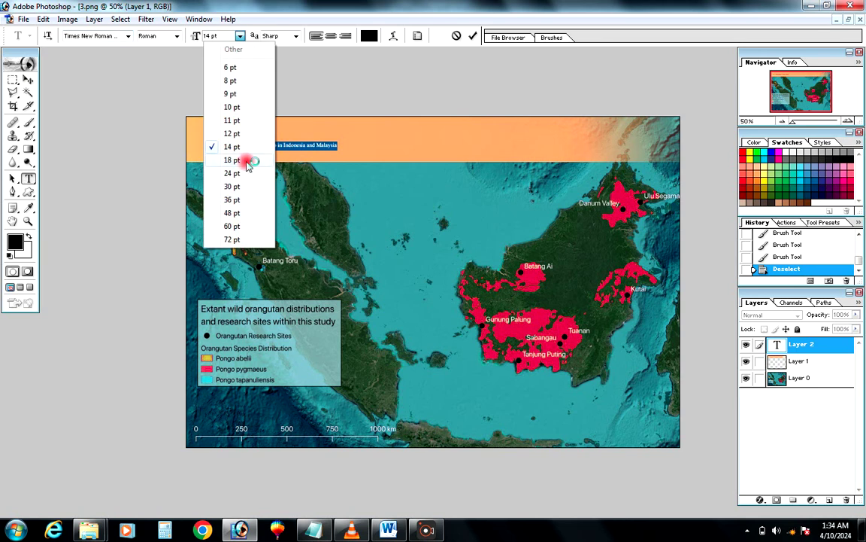
left_click(233, 213)
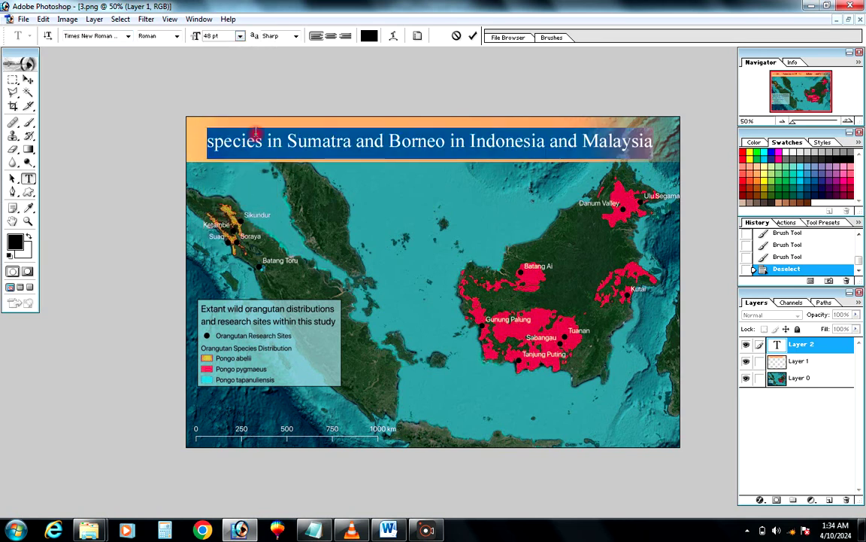
left_click(216, 145)
Replace the title's lowercase first letter with a capital 'S'.
left_click_drag(215, 145, 206, 146)
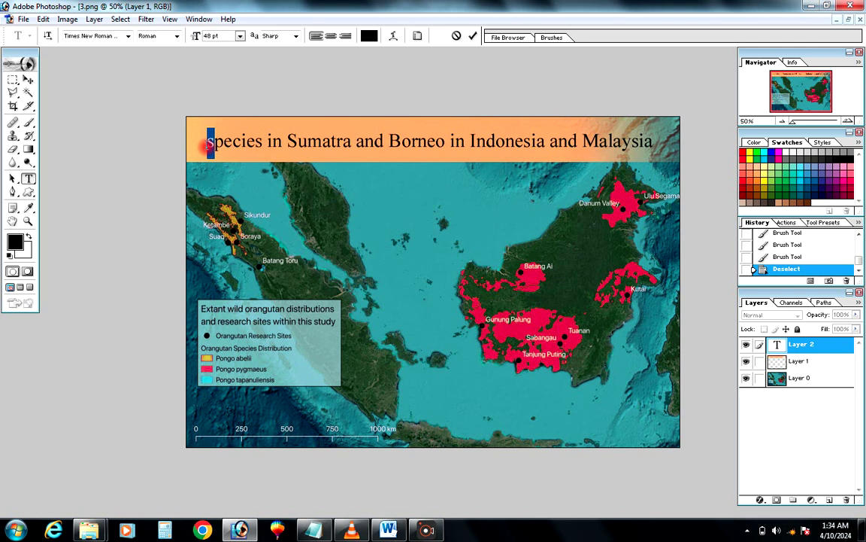
type("S")
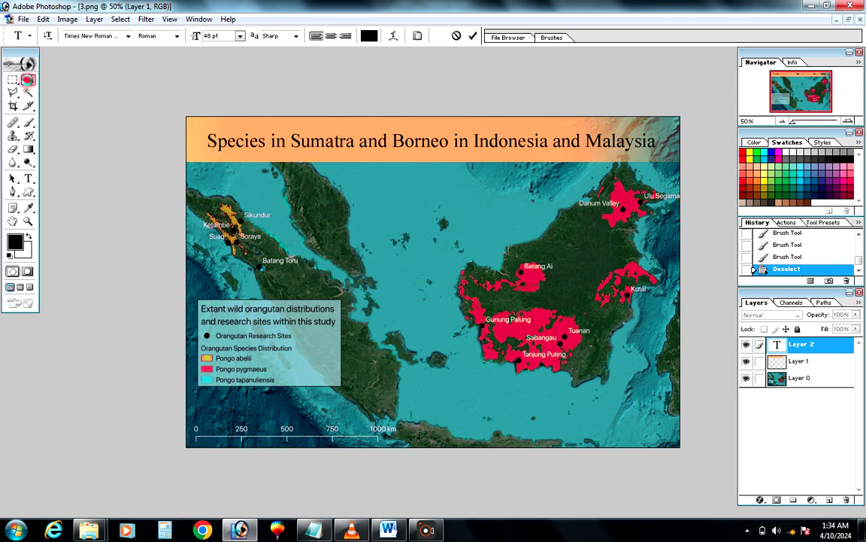
left_click(28, 80)
Move the title to the banner's left edge, nudging it slightly right.
left_click_drag(344, 146, 329, 143)
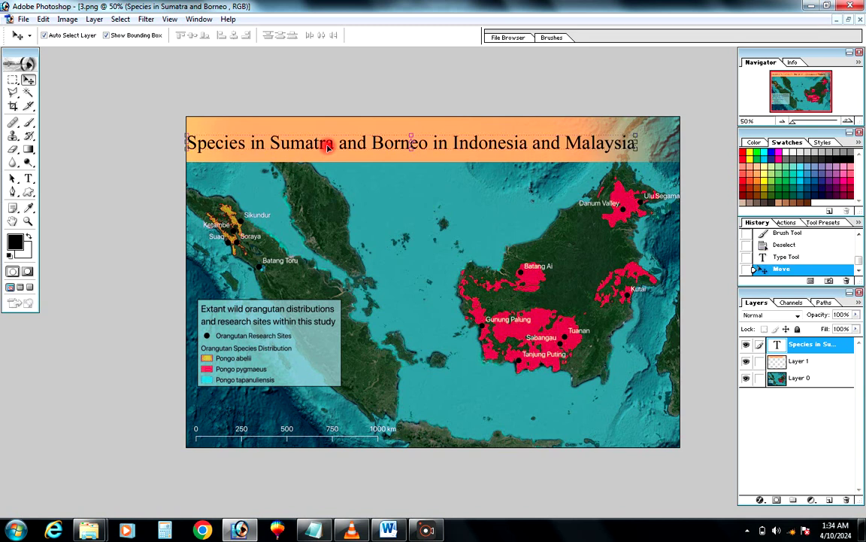
left_click_drag(182, 131, 183, 132)
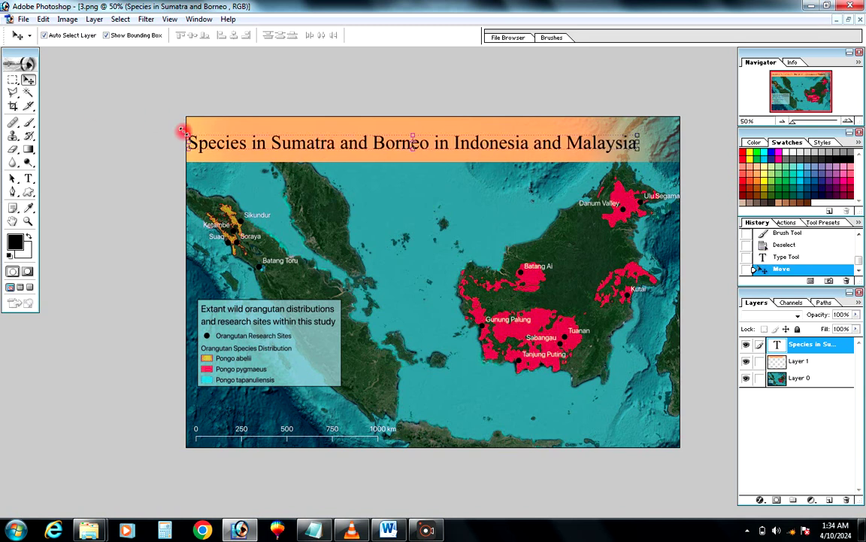
left_click(11, 81)
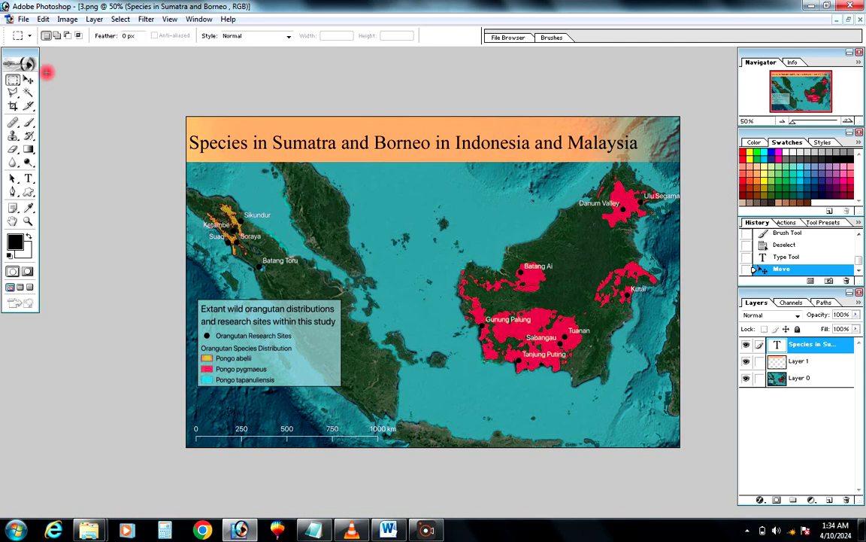
left_click(28, 79)
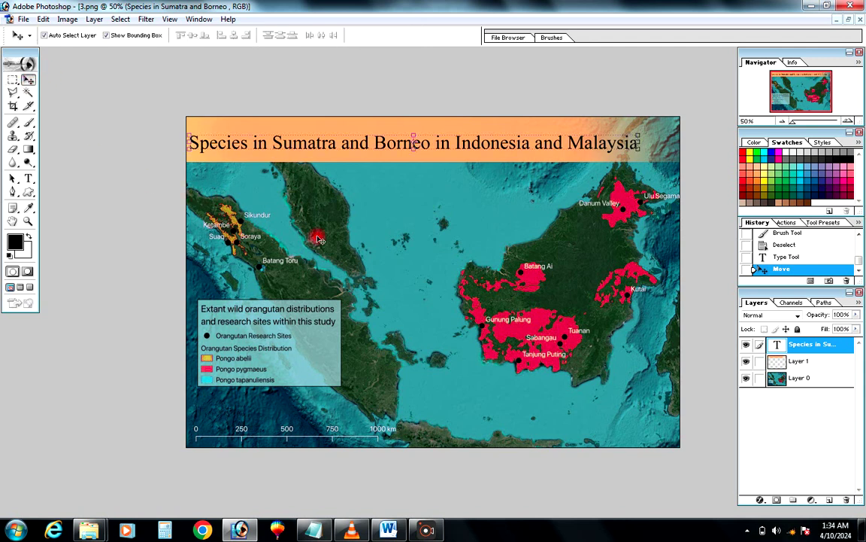
mouse_move(88, 531)
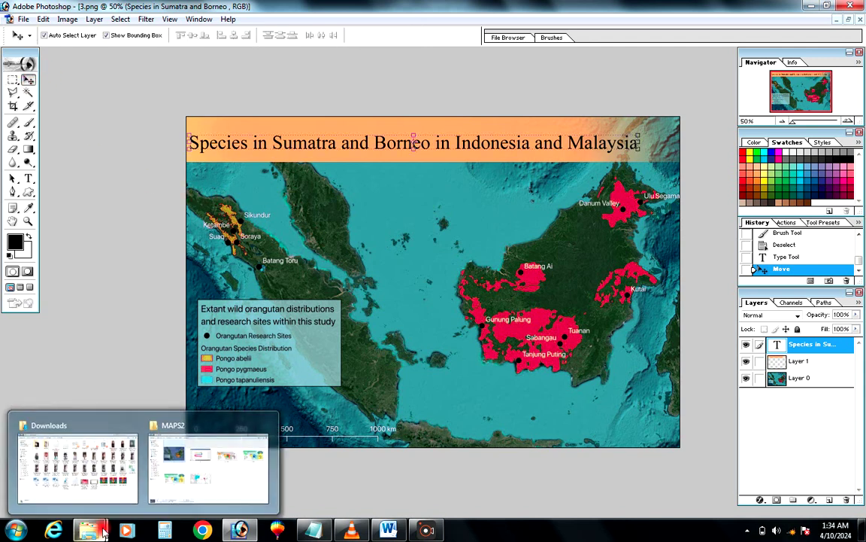
Duplicate image 3 as '3 - Copy' in MAPS2 and drag it to Photoshop.
left_click(215, 452)
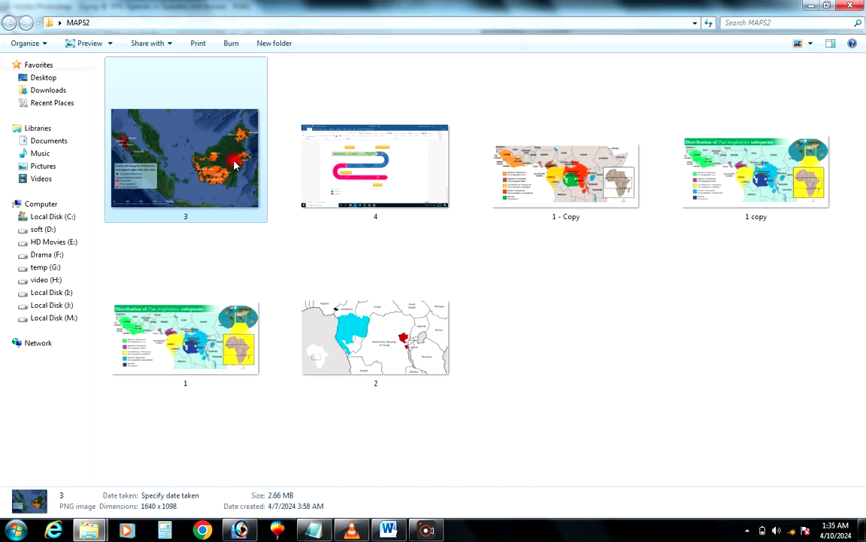
key("ctrl+v")
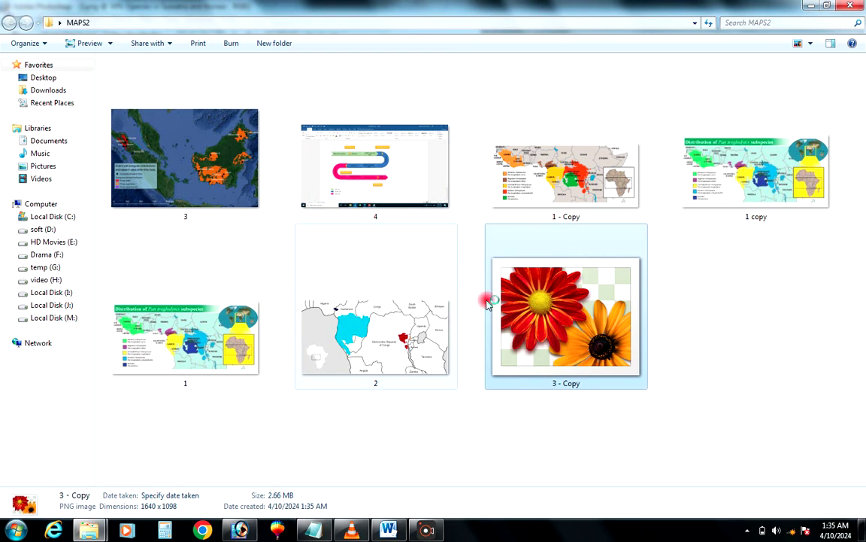
left_click(338, 331)
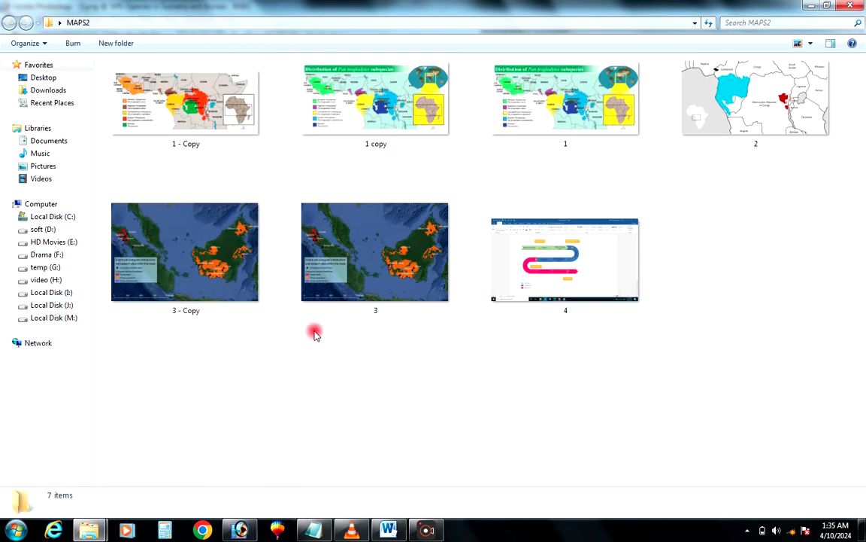
left_click_drag(200, 265, 244, 531)
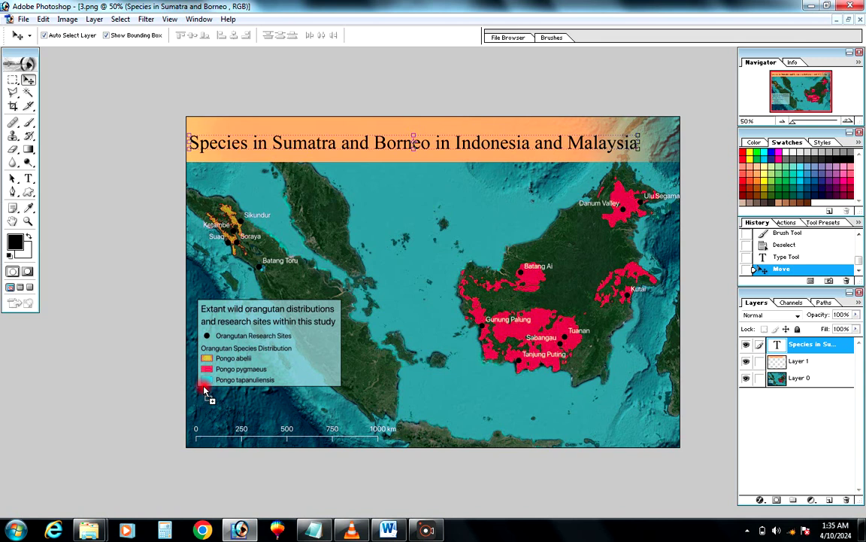
Open 3 - Copy.png and crop 3.png to extend its canvas well downward.
left_click_drag(243, 531, 182, 361)
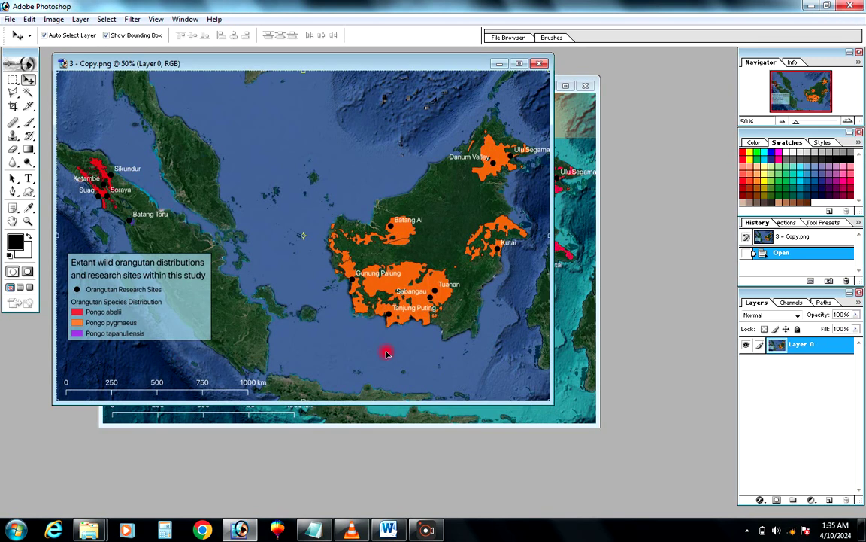
left_click(576, 325)
key("ctrl+minus")
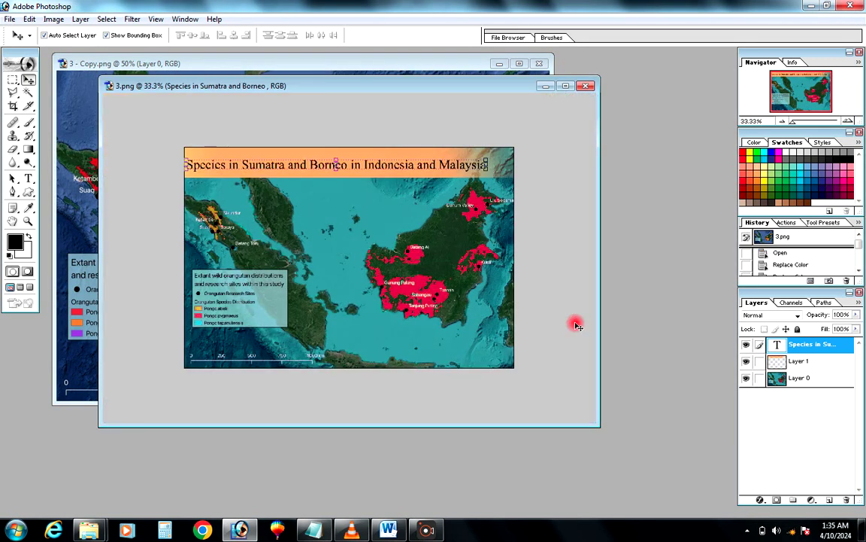
key("ctrl+minus")
key("ctrl+minus")
key("c")
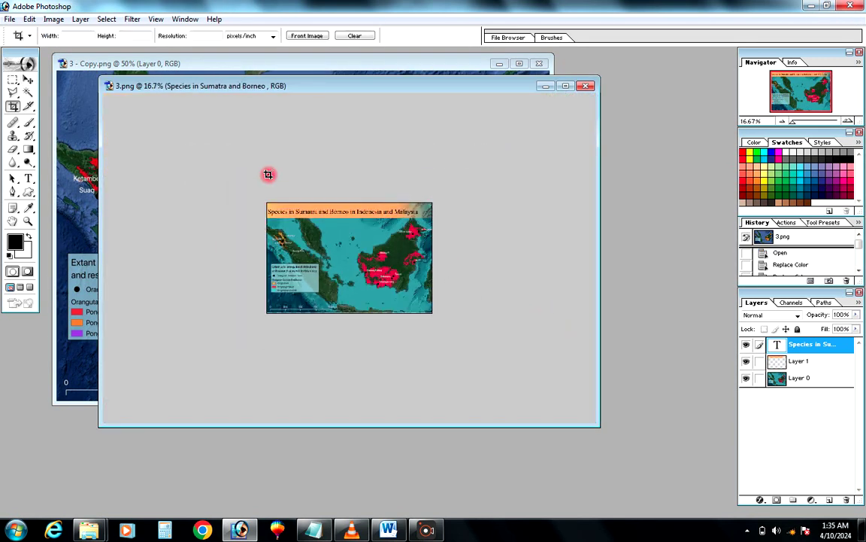
left_click_drag(267, 203, 432, 313)
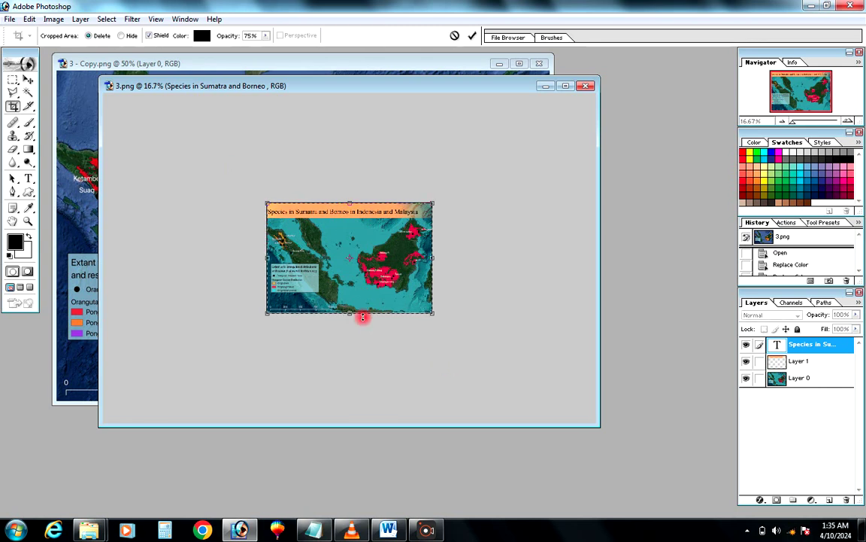
left_click_drag(364, 315, 367, 422)
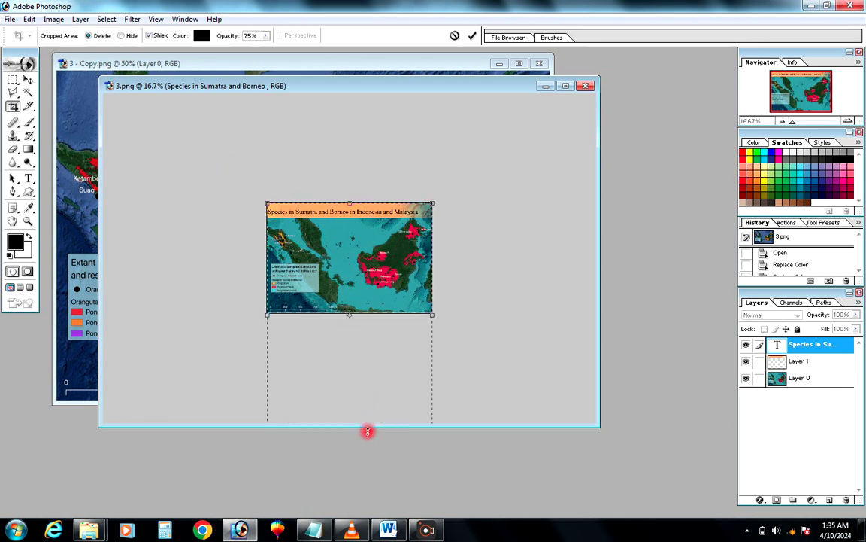
key("Return")
Bring the original map into 3.png as Layer 2, placed below the recoloured map.
left_click(68, 173)
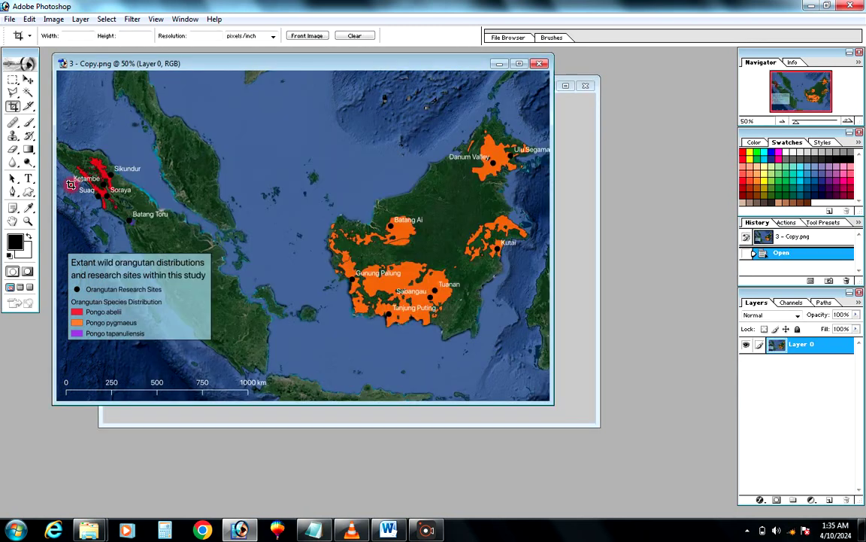
key("v")
left_click_drag(305, 260, 562, 342)
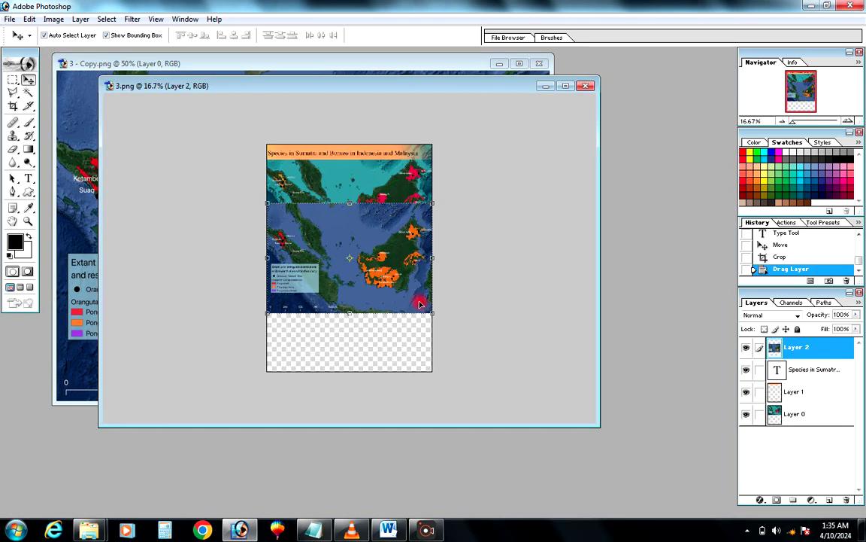
left_click_drag(420, 304, 392, 348)
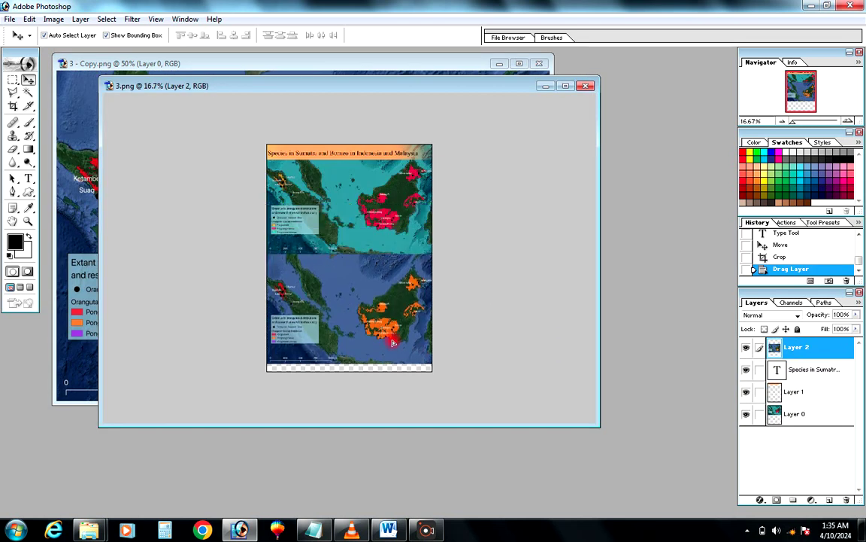
double_click(482, 84)
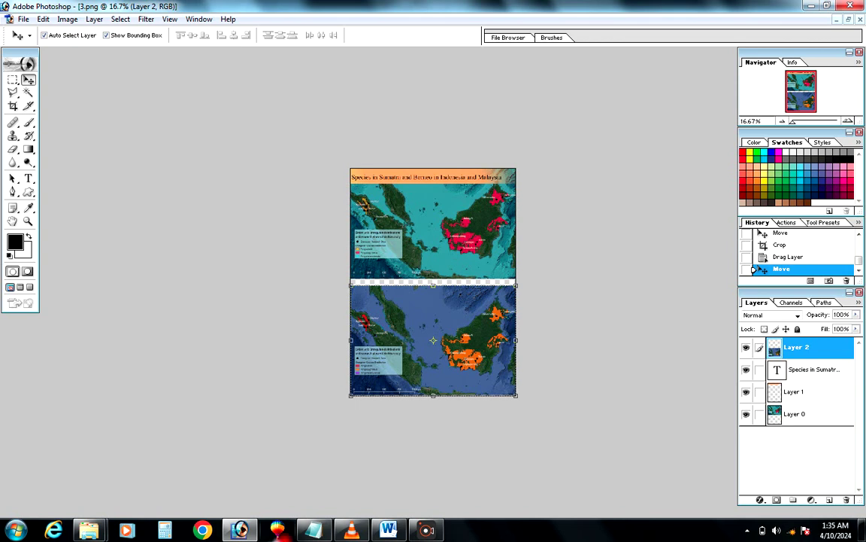
key("alt+Tab")
Replace the Notepad note with 'now look the difference'.
left_click_drag(366, 56, 2, 104)
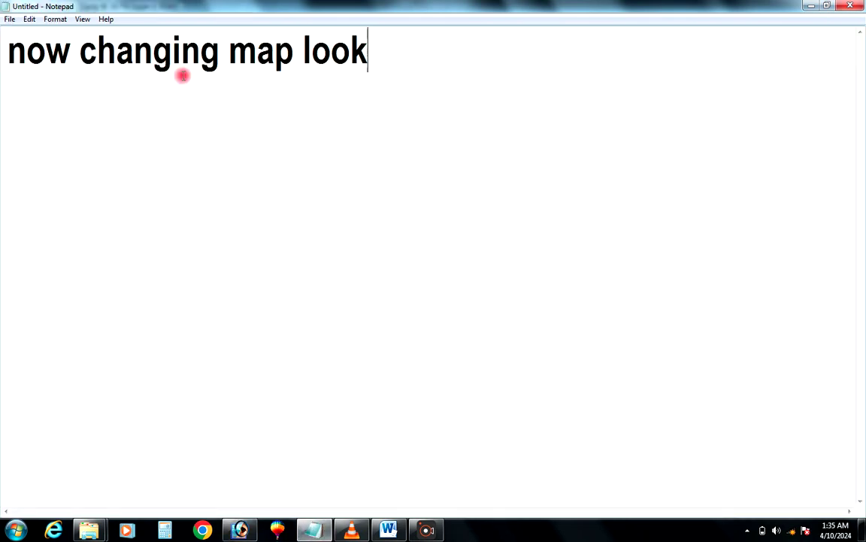
key("BackSpace")
type("mo")
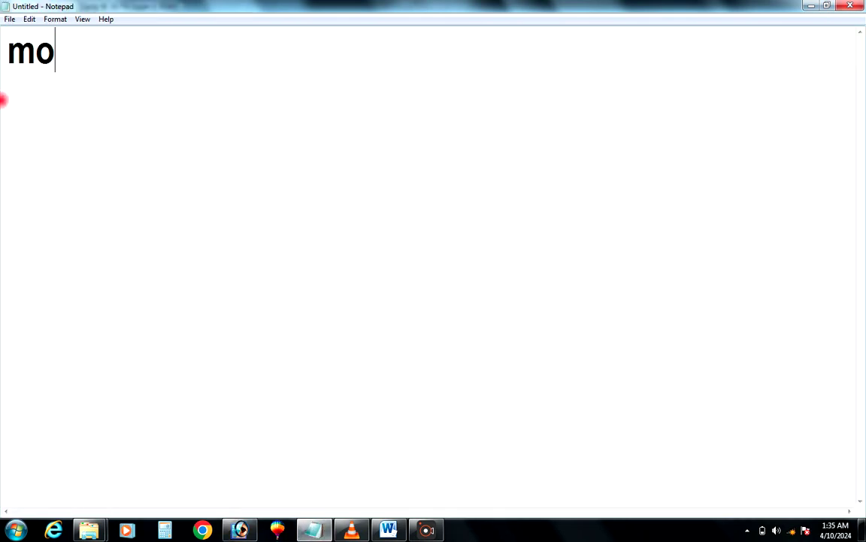
key("BackSpace")
key("BackSpace")
type("now ")
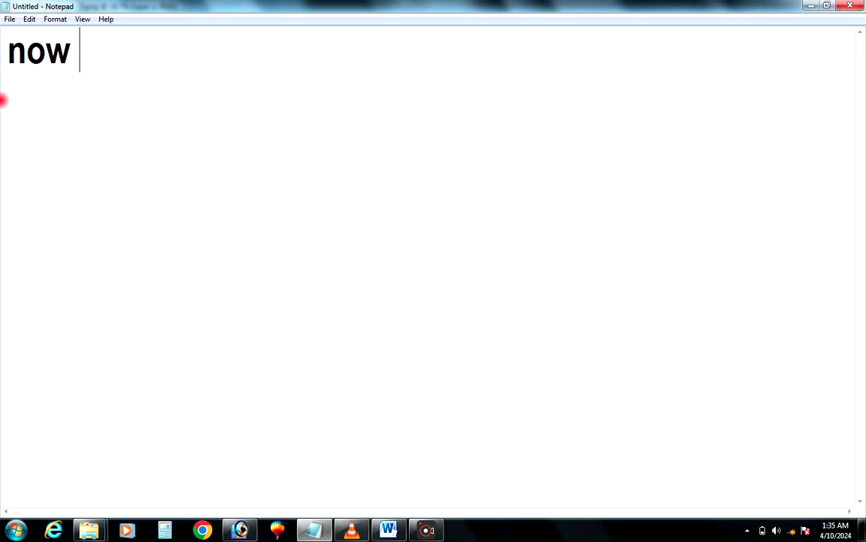
type("look ")
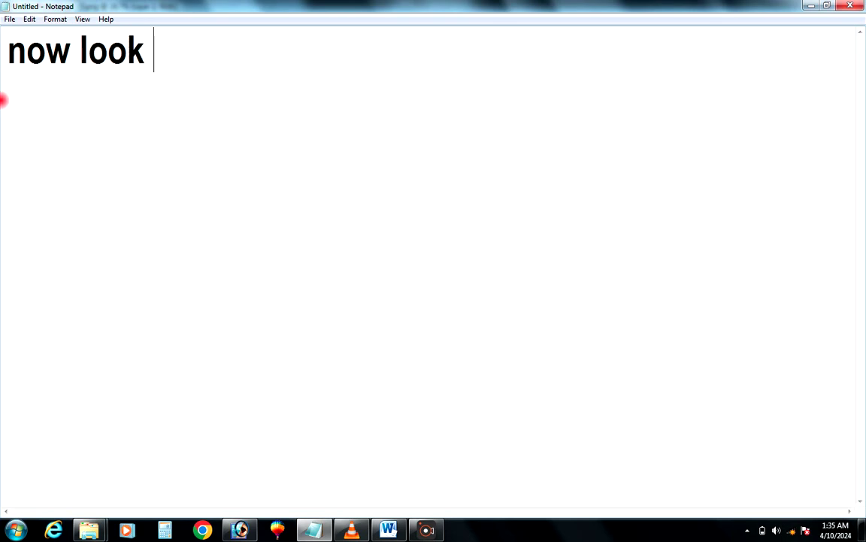
type("the dif")
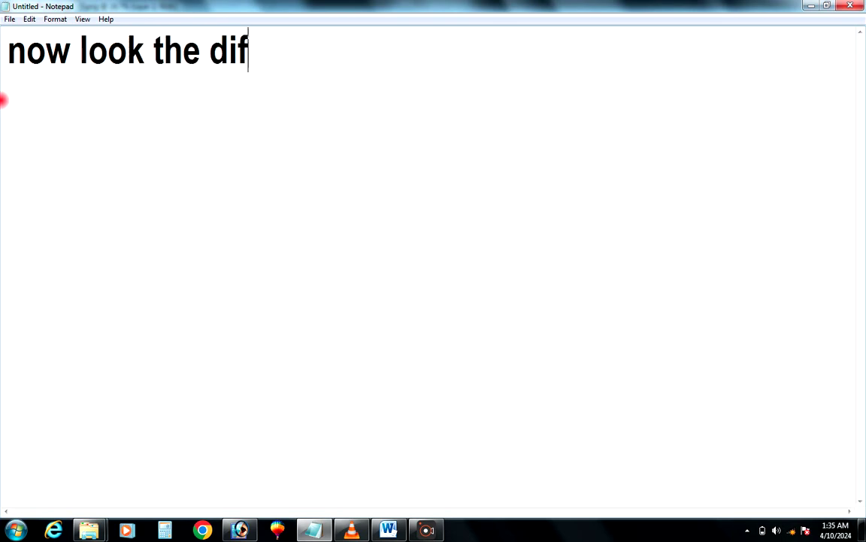
type("ference")
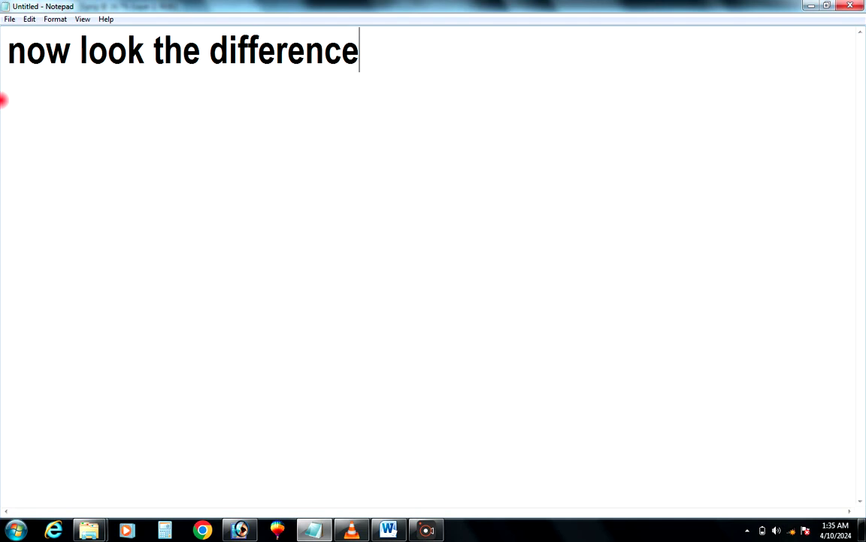
left_click(240, 529)
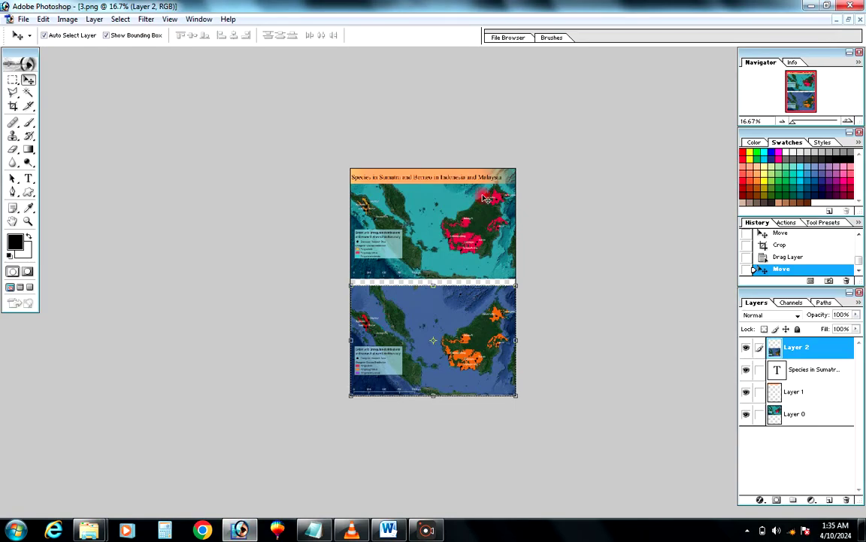
Zoom in on the stacked maps, briefly hiding the panels for a clear view.
key("ctrl+plus")
key("ctrl+plus")
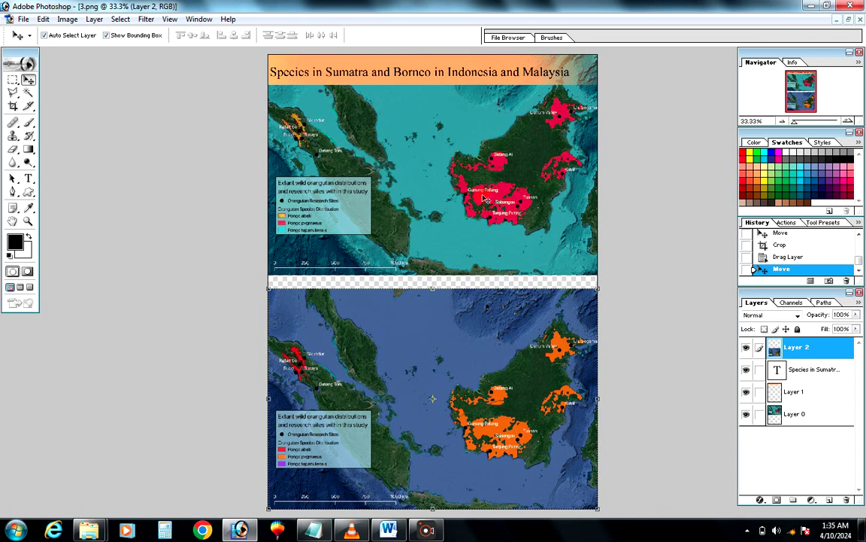
key("Tab")
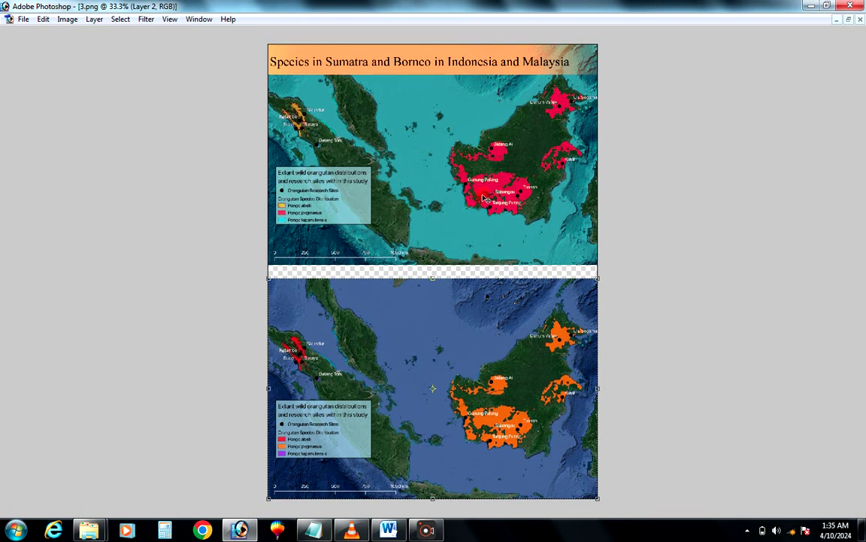
key("Tab")
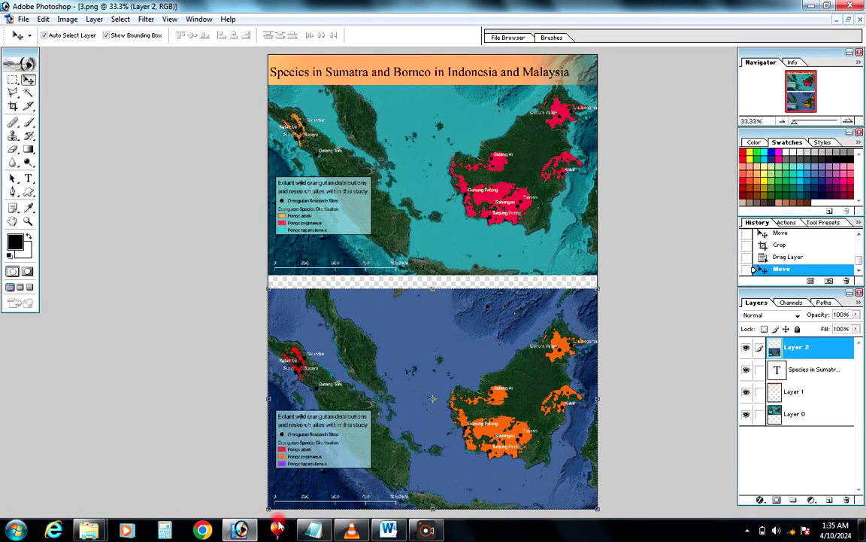